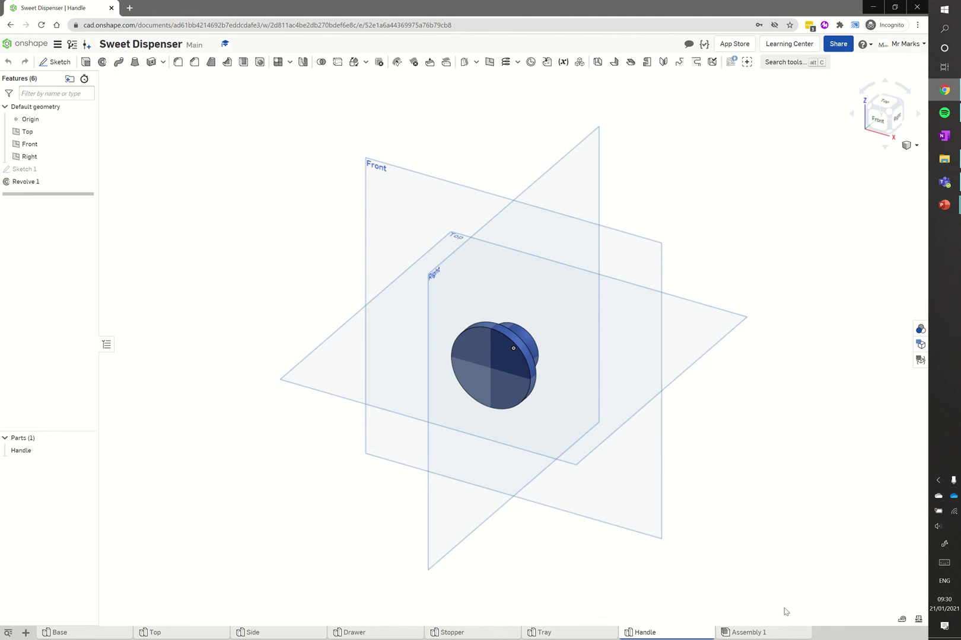
# Step: Add a new Part Studio and start Sketch 1 on the Front plane, viewed face-on
pyautogui.click(25, 633)
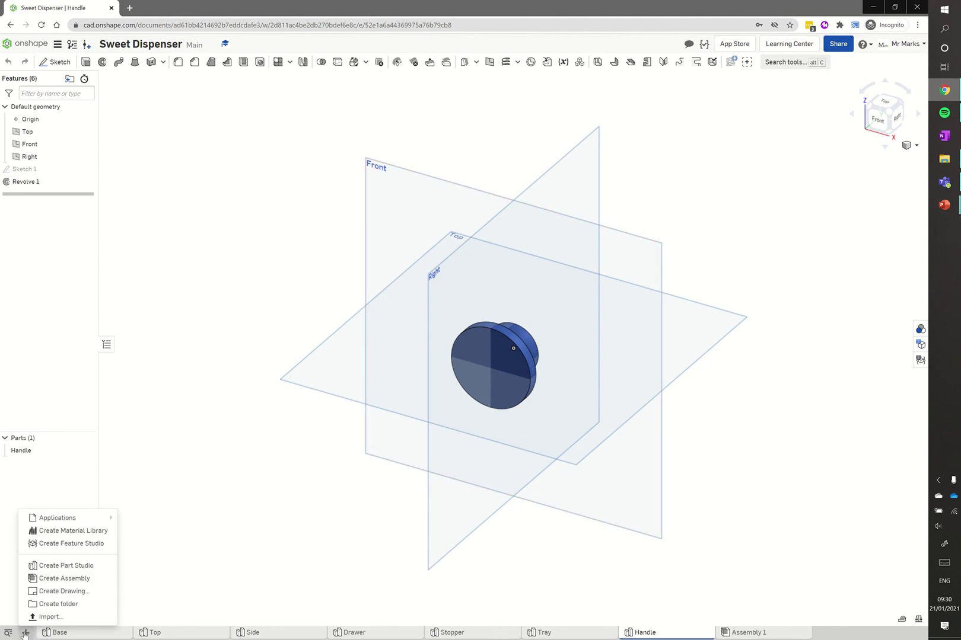
pyautogui.click(66, 567)
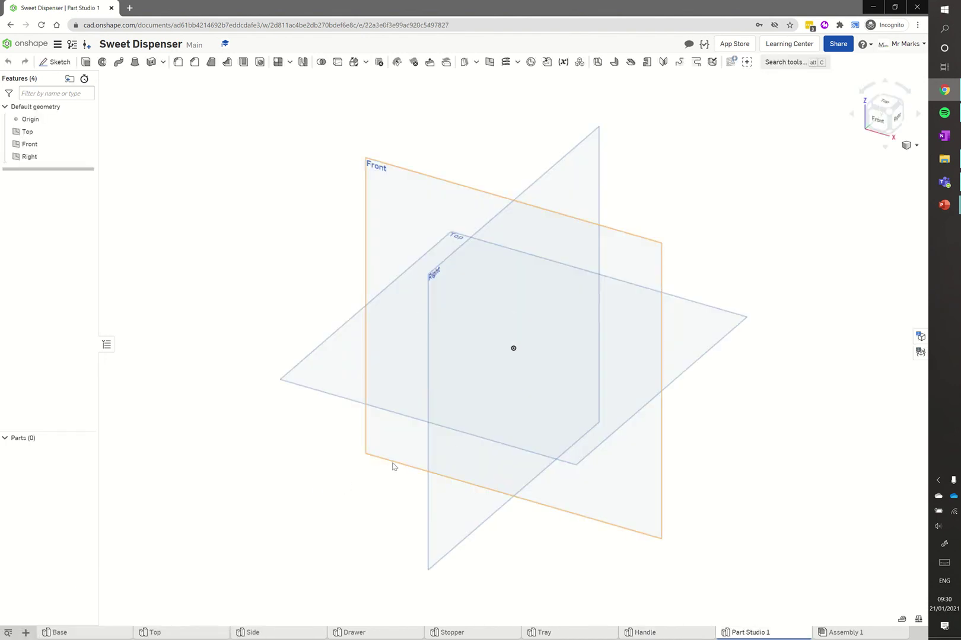
pyautogui.click(54, 62)
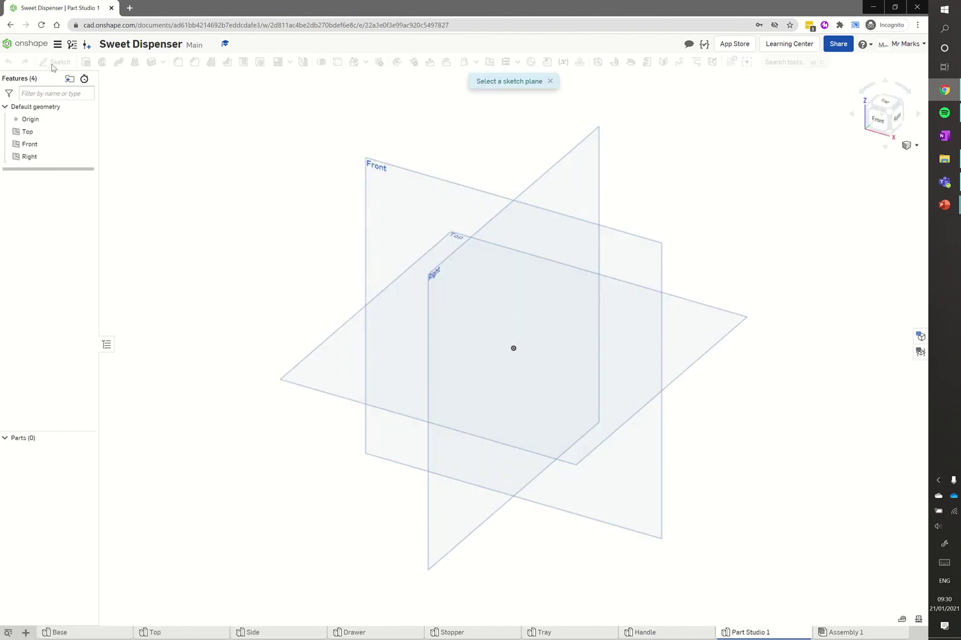
pyautogui.click(399, 181)
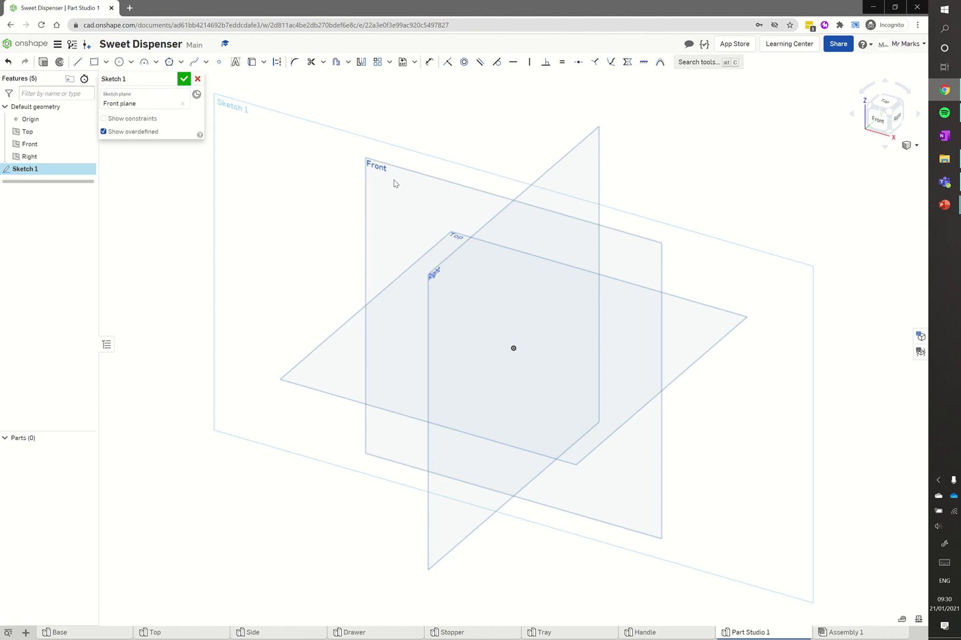
pyautogui.click(878, 122)
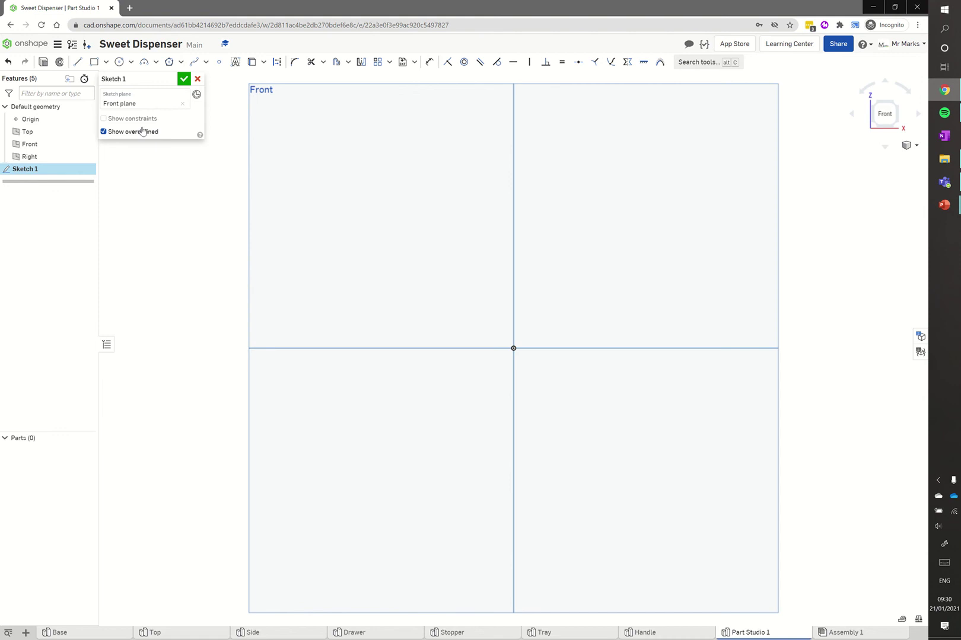
# Step: Draw a closed L-shaped line profile from the origin, with a thin upright at the base's right end
pyautogui.click(78, 63)
pyautogui.click(514, 348)
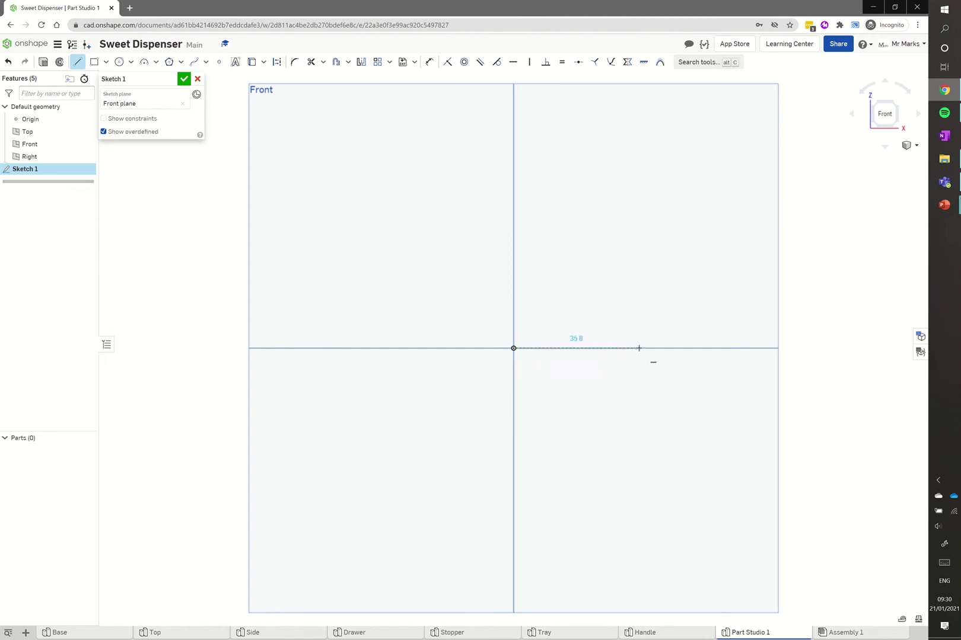
pyautogui.click(639, 348)
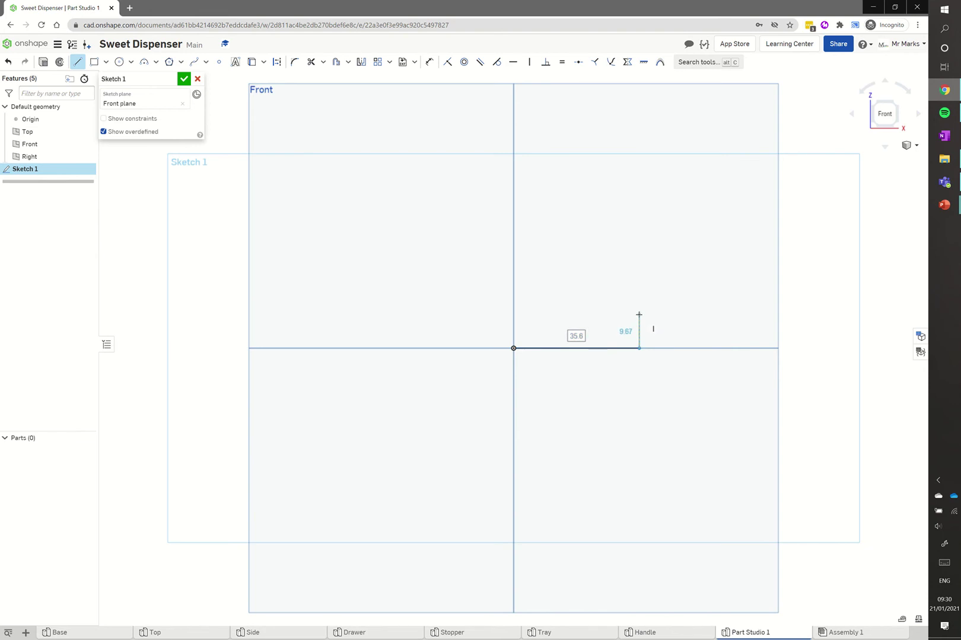
pyautogui.click(639, 315)
pyautogui.click(648, 315)
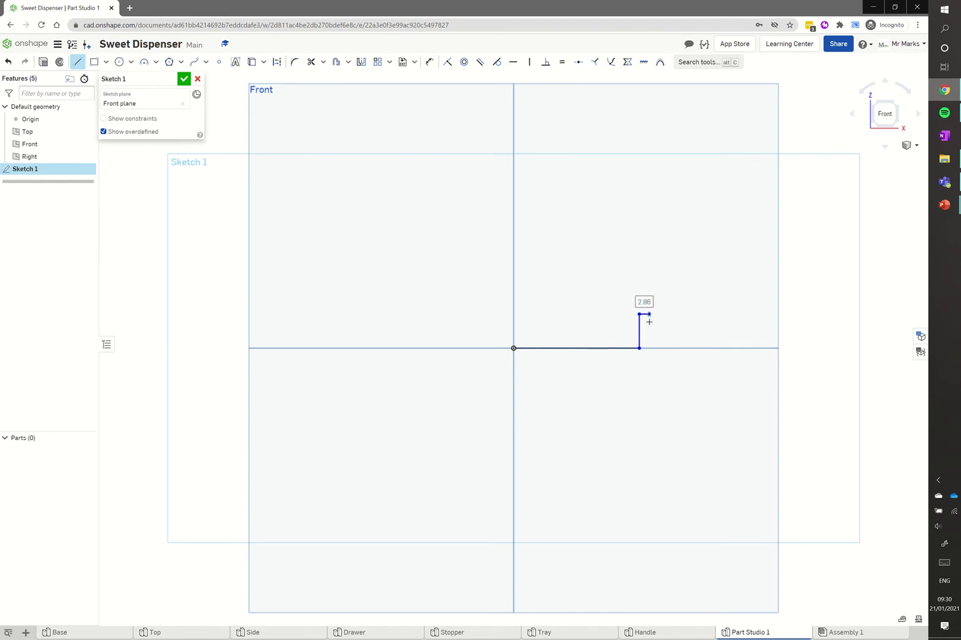
pyautogui.click(648, 361)
pyautogui.click(514, 360)
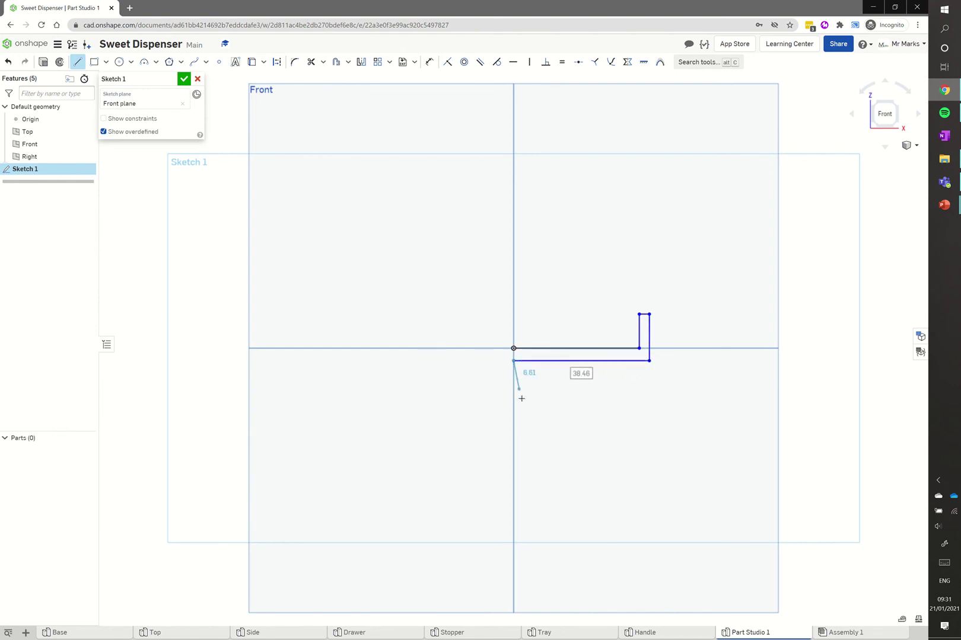
pyautogui.click(513, 348)
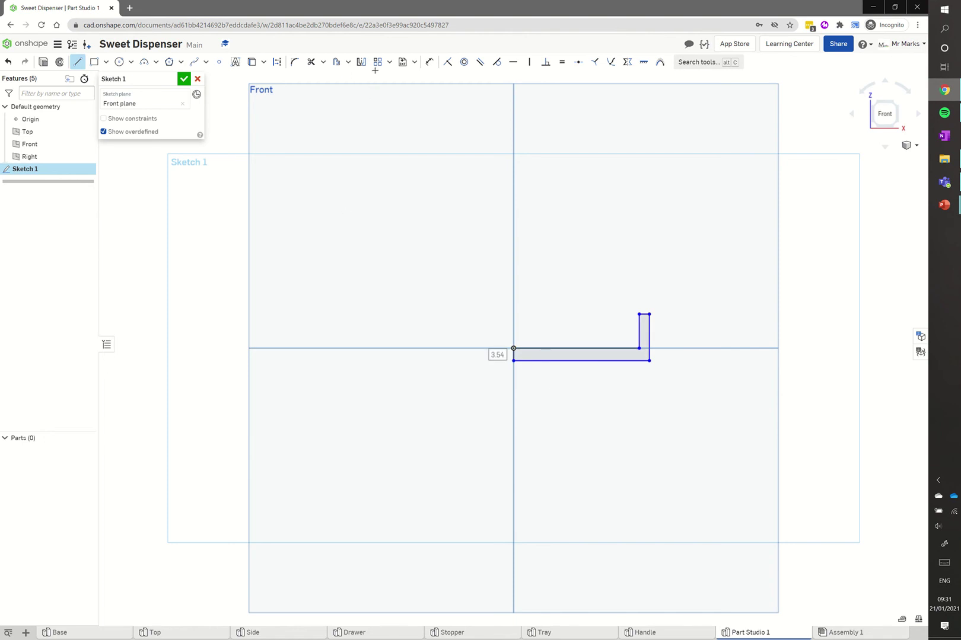
# Step: Dimension the base length to 35 mm and the upright height to 10 mm
pyautogui.click(429, 61)
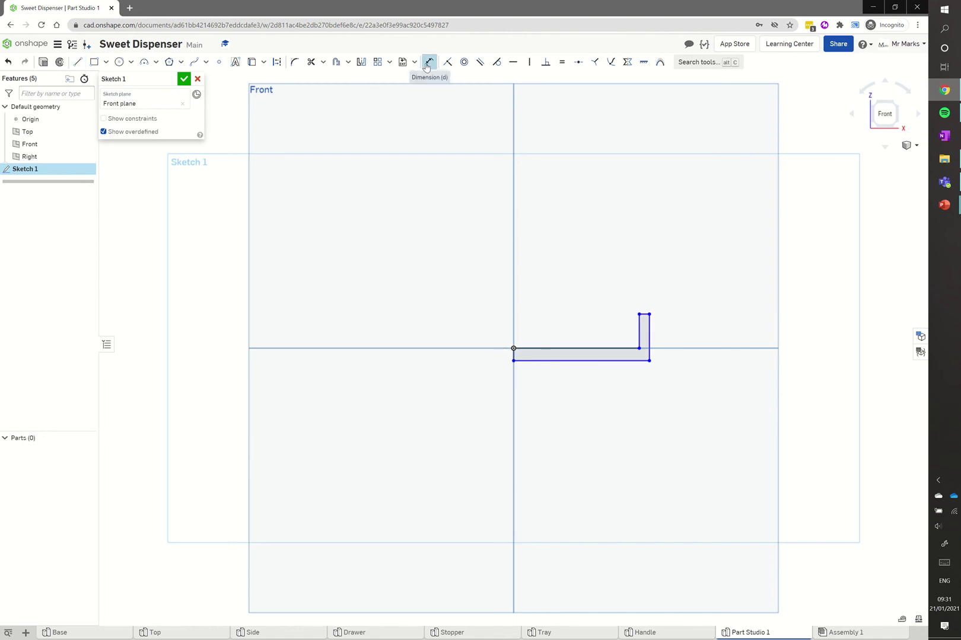
pyautogui.click(580, 348)
pyautogui.click(581, 334)
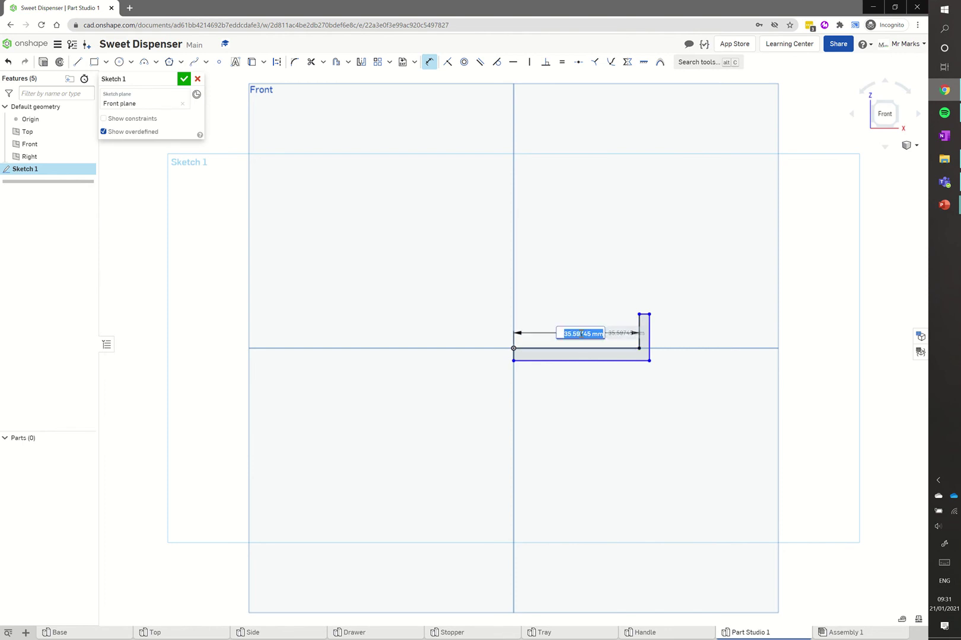
pyautogui.write('35')
pyautogui.press('Return')
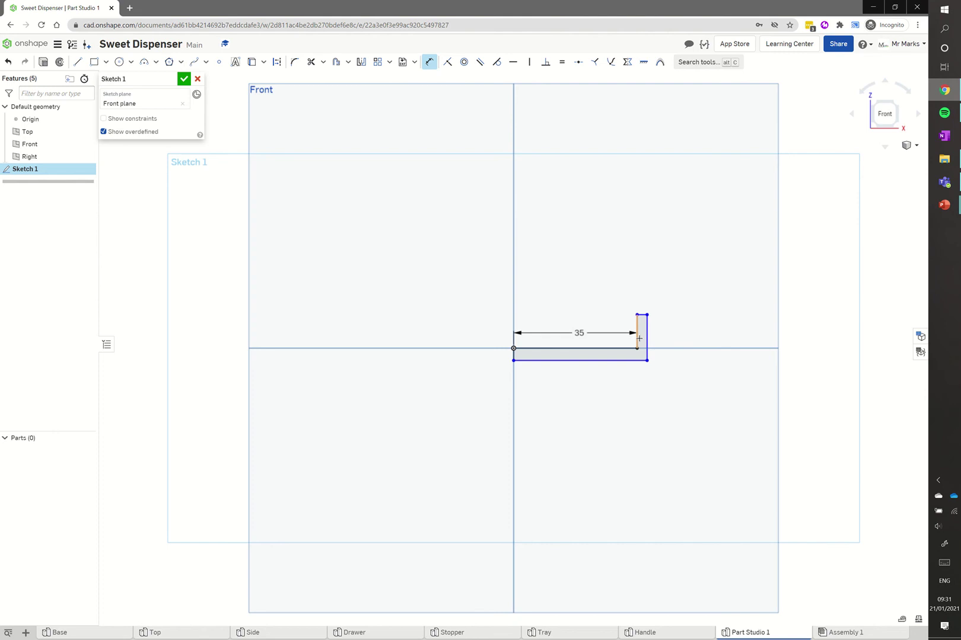
pyautogui.click(639, 338)
pyautogui.click(619, 327)
pyautogui.write('10')
pyautogui.press('Return')
# Step: Dimension the upright width to 2 mm and the base thickness to 2 mm
pyautogui.scroll(5, 641, 313)
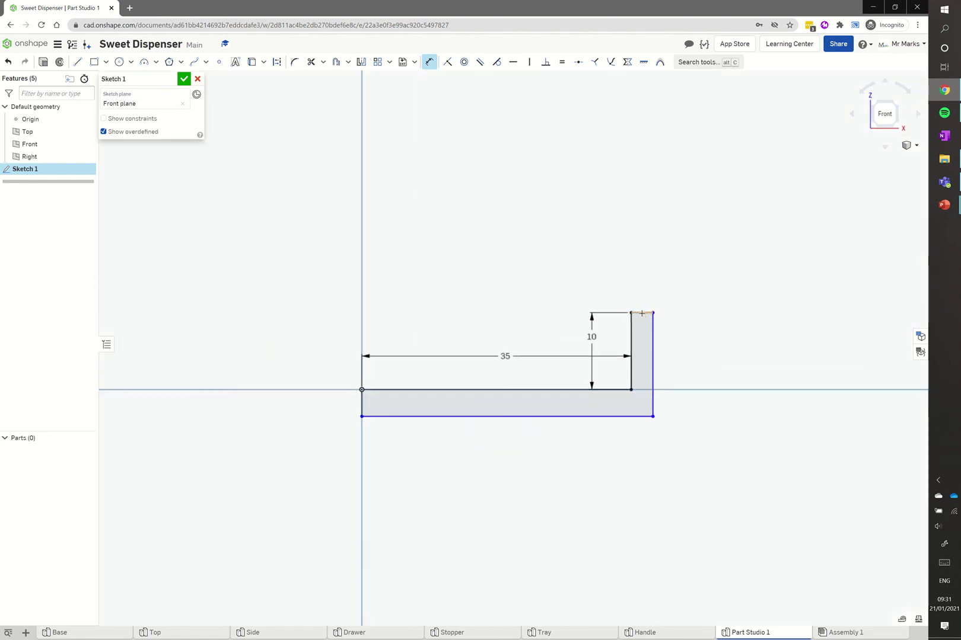
pyautogui.click(641, 313)
pyautogui.click(646, 280)
pyautogui.write('2')
pyautogui.press('Return')
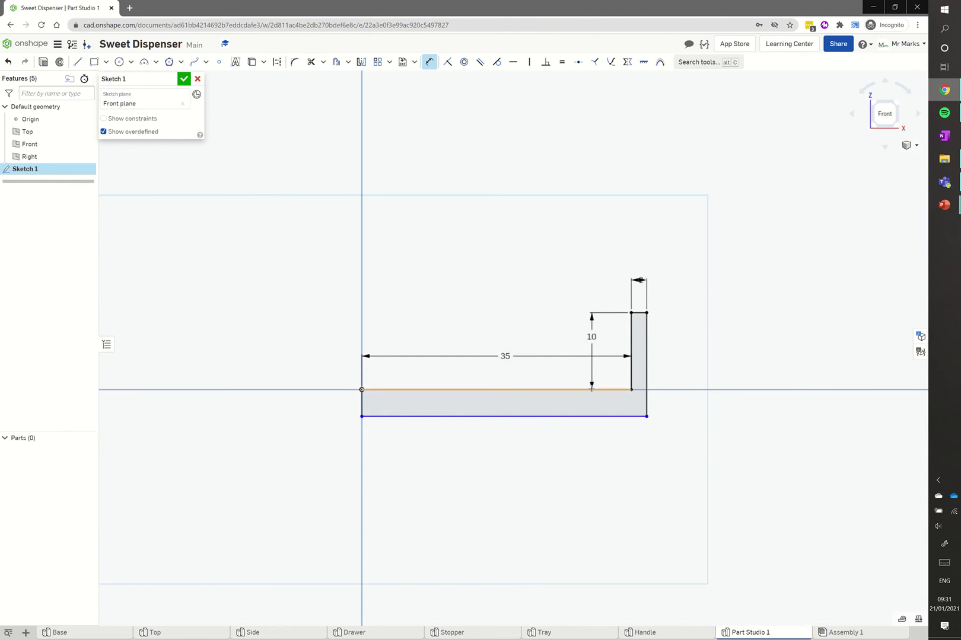
pyautogui.click(557, 389)
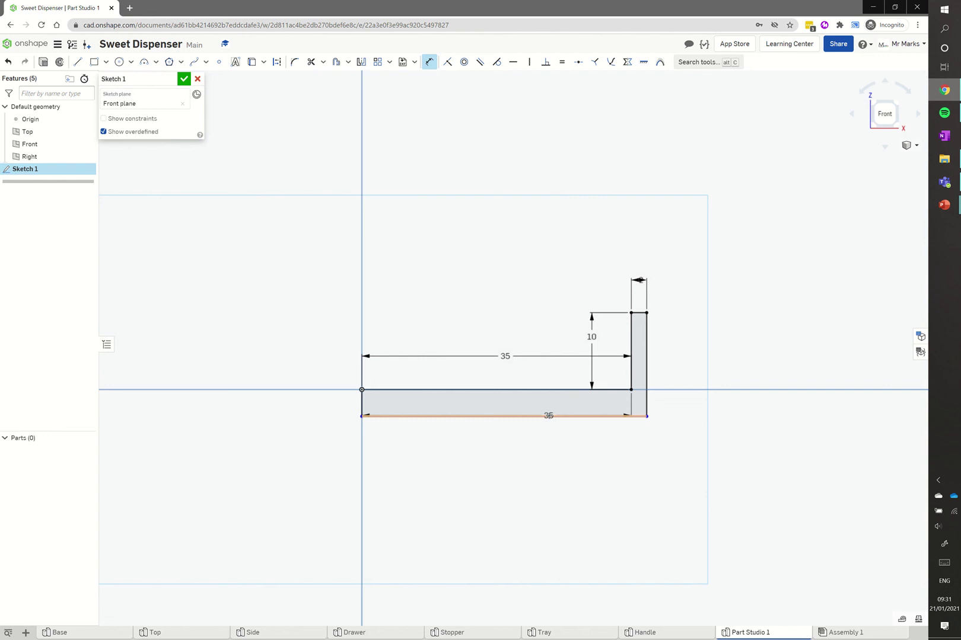
pyautogui.click(549, 417)
pyautogui.click(693, 404)
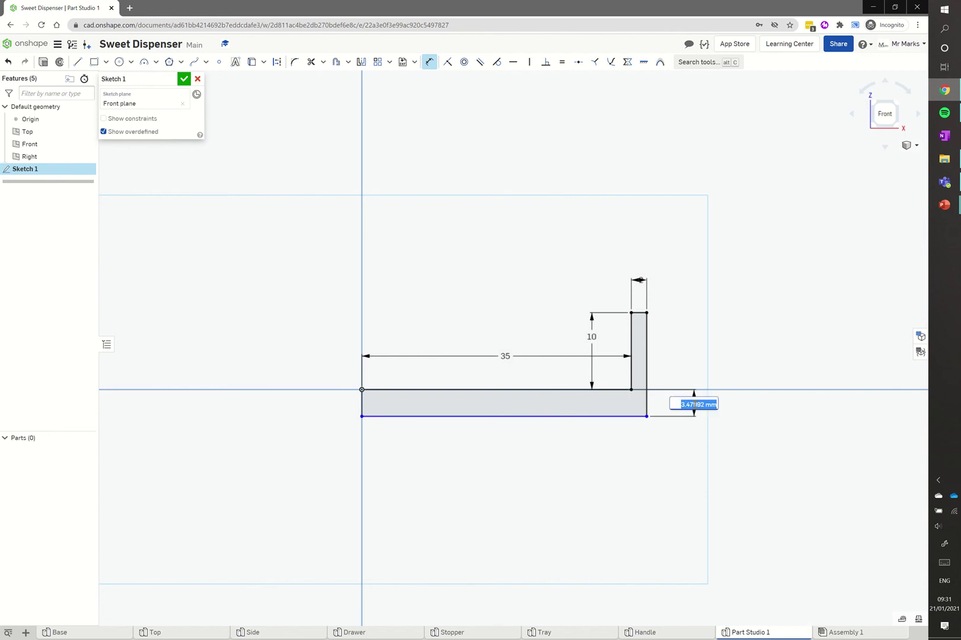
pyautogui.write('2')
pyautogui.press('Return')
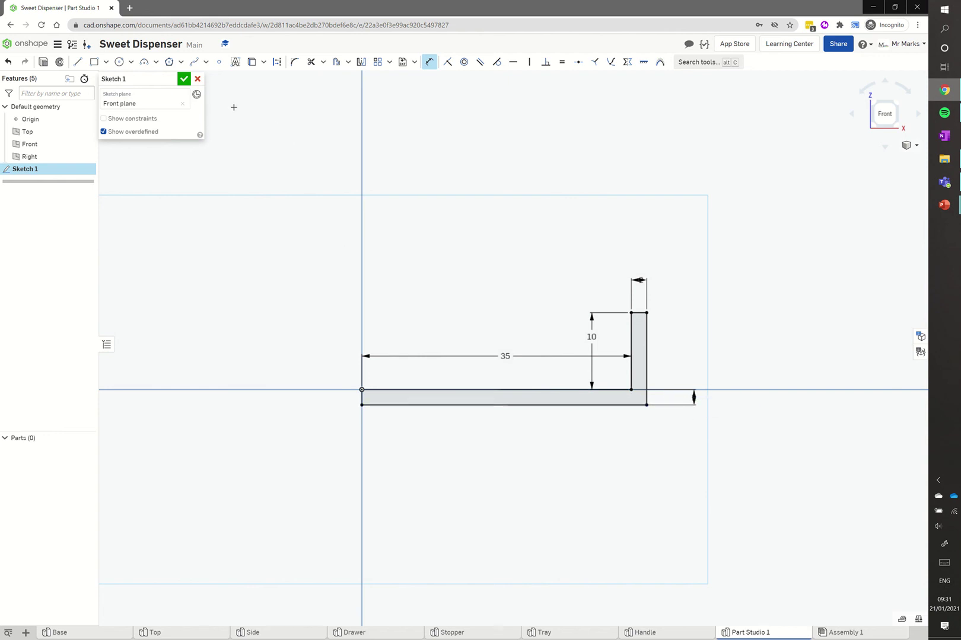
# Step: Finish Sketch 1 and switch to an isometric view
pyautogui.click(184, 78)
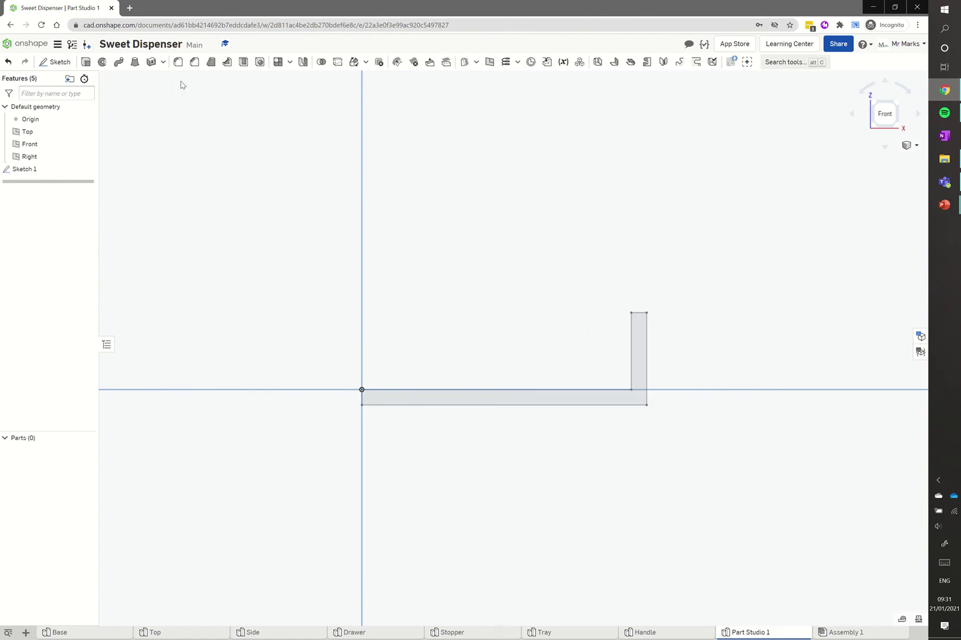
pyautogui.click(912, 146)
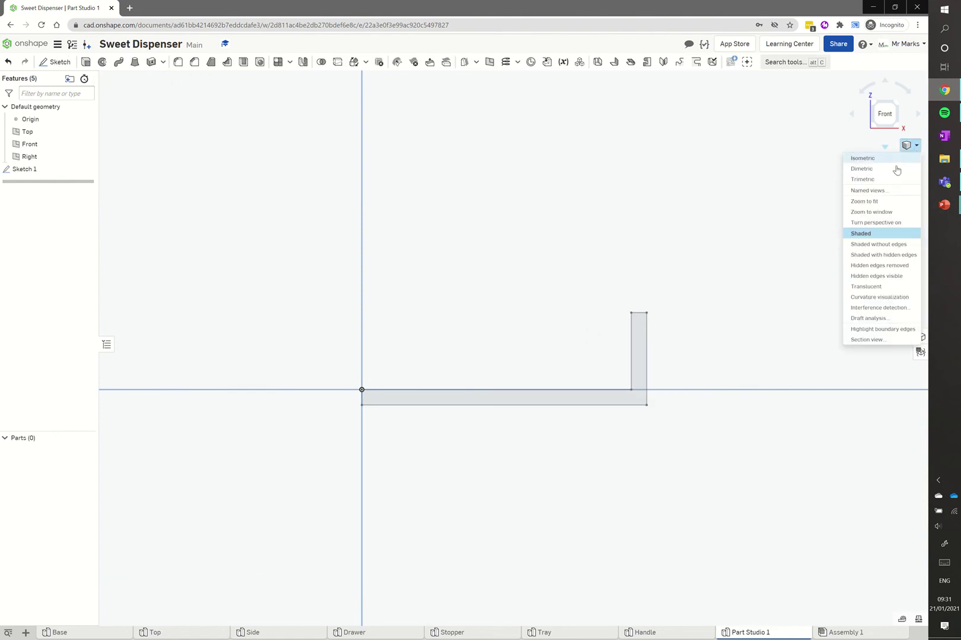
pyautogui.click(879, 159)
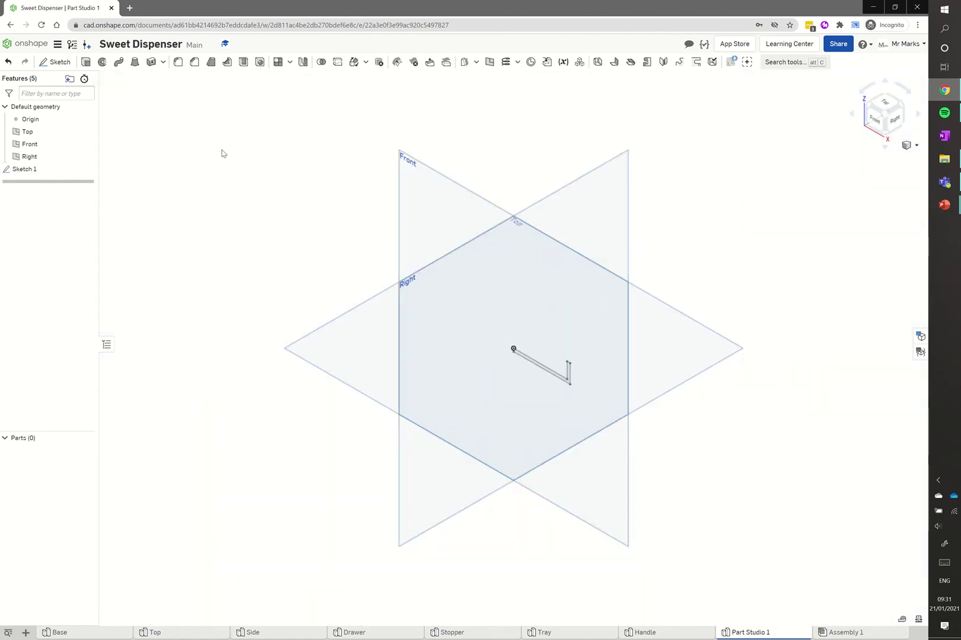
# Step: Set up a full revolve of the L-profile around its short edge at the origin
pyautogui.click(102, 63)
pyautogui.scroll(-2, 525, 352)
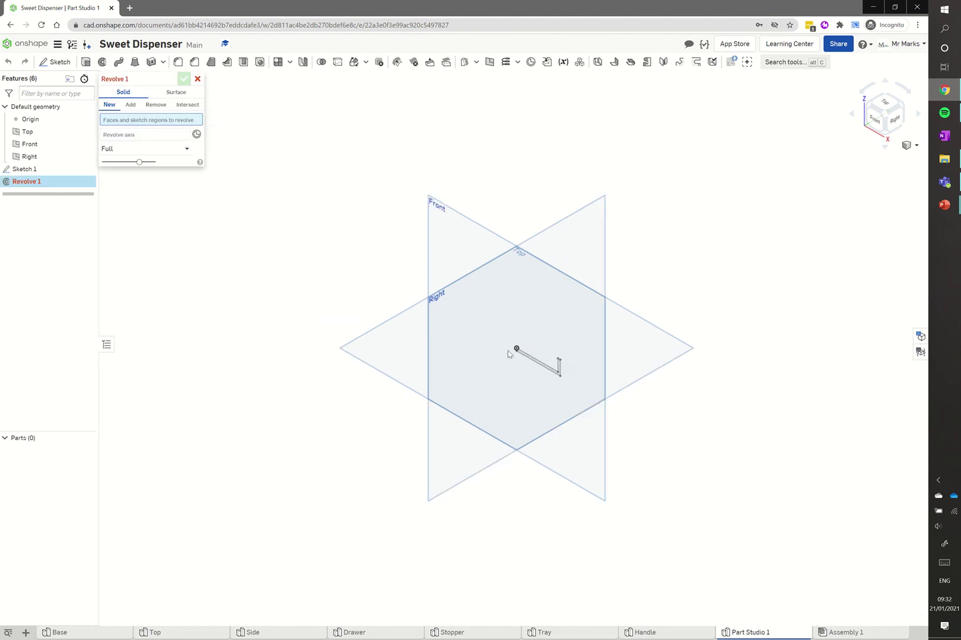
pyautogui.scroll(5, 537, 354)
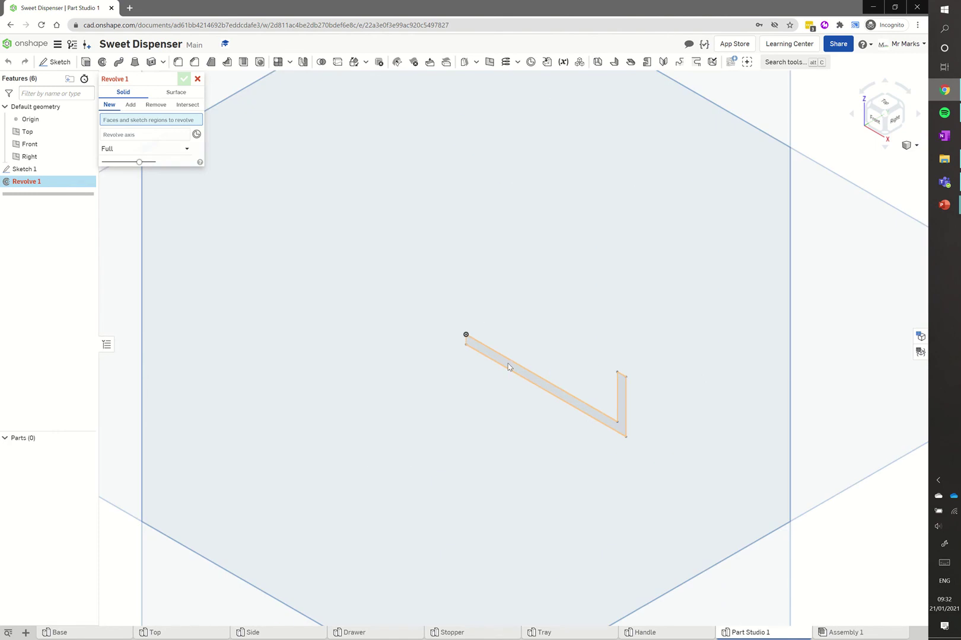
pyautogui.click(507, 366)
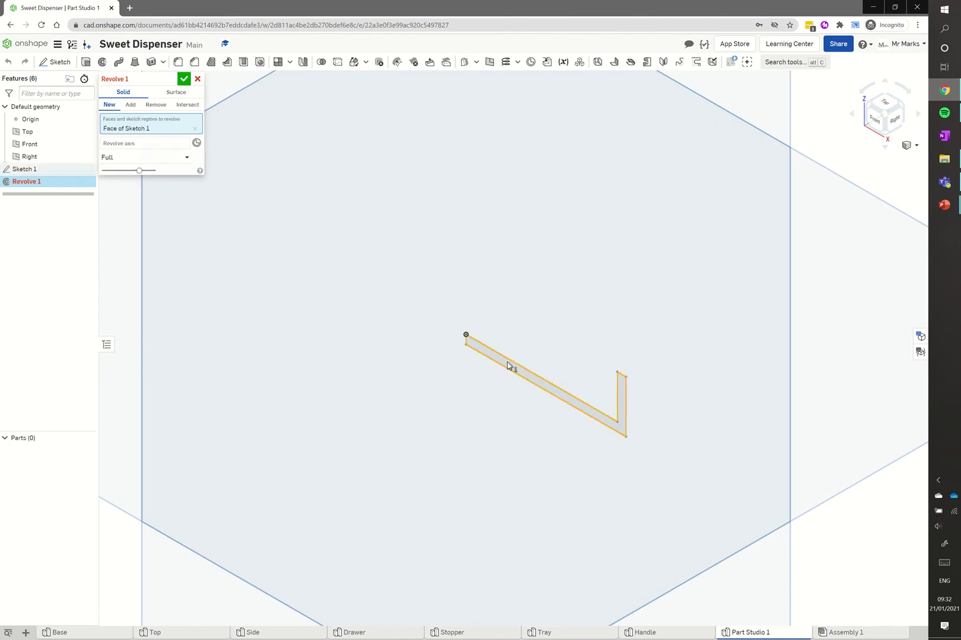
pyautogui.click(129, 146)
pyautogui.scroll(2, 470, 346)
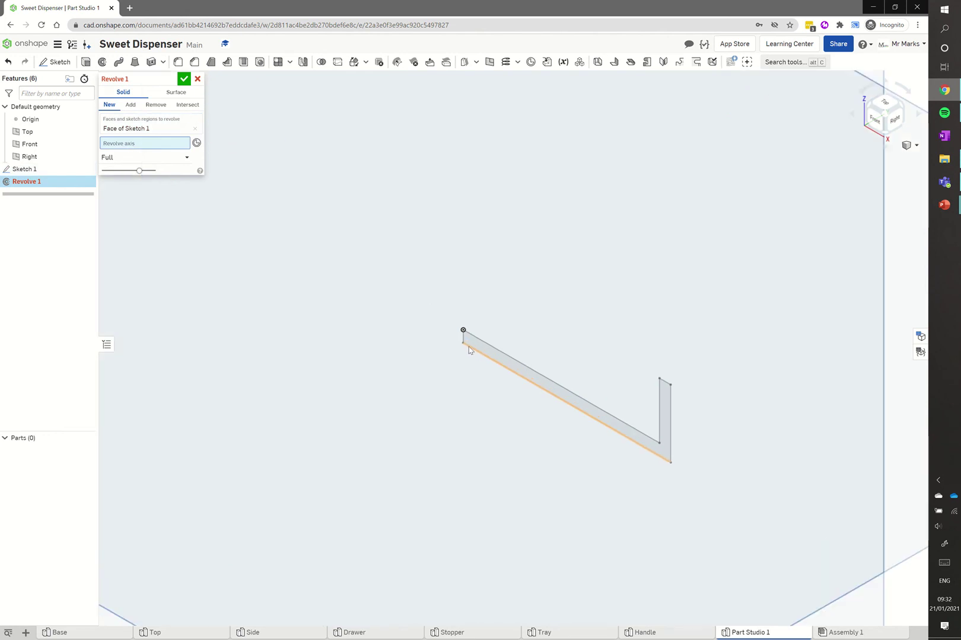
pyautogui.scroll(-2, 468, 349)
pyautogui.scroll(4, 464, 339)
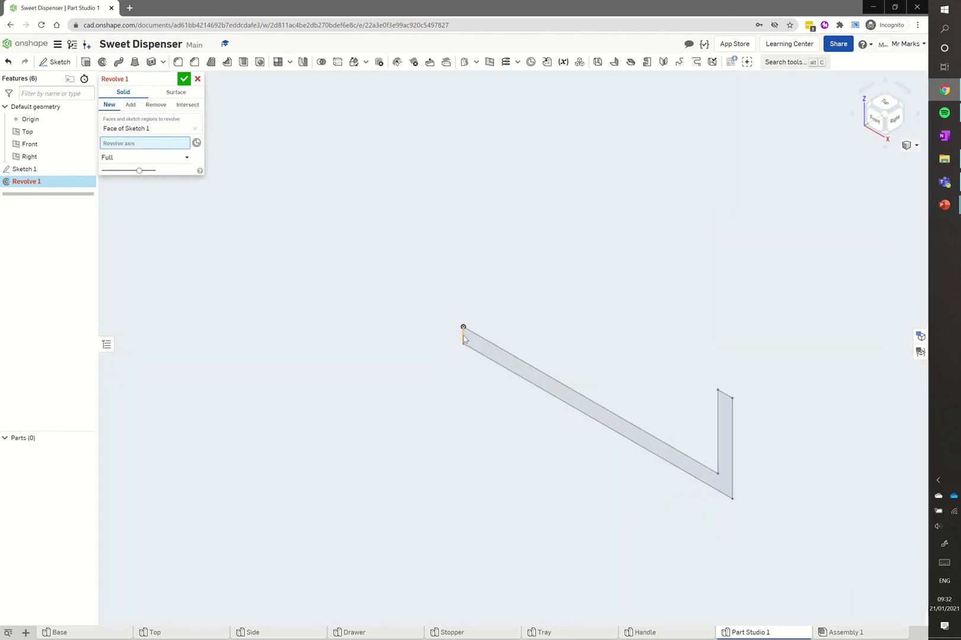
pyautogui.click(463, 338)
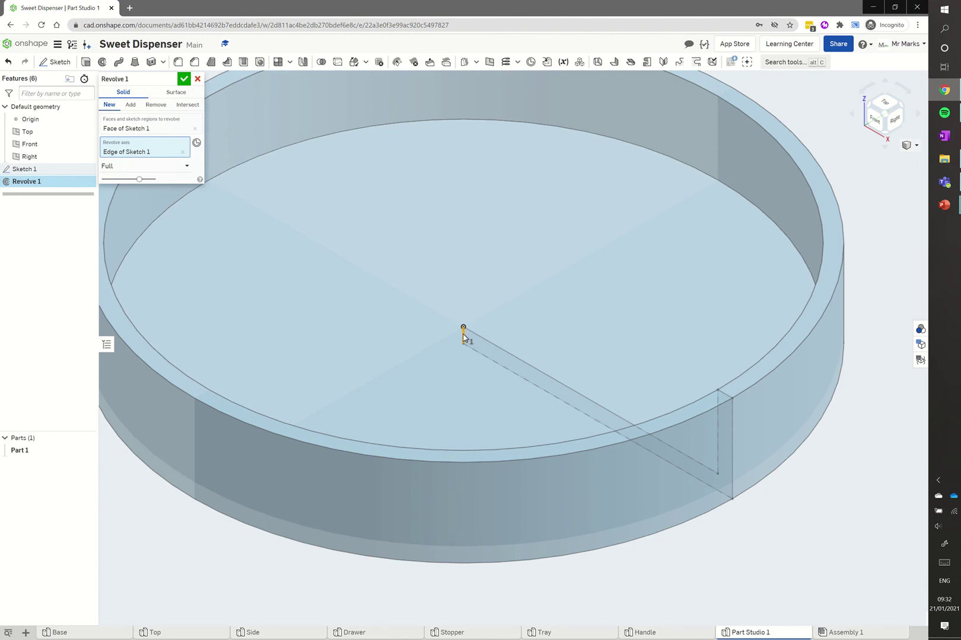
pyautogui.scroll(-2, 463, 338)
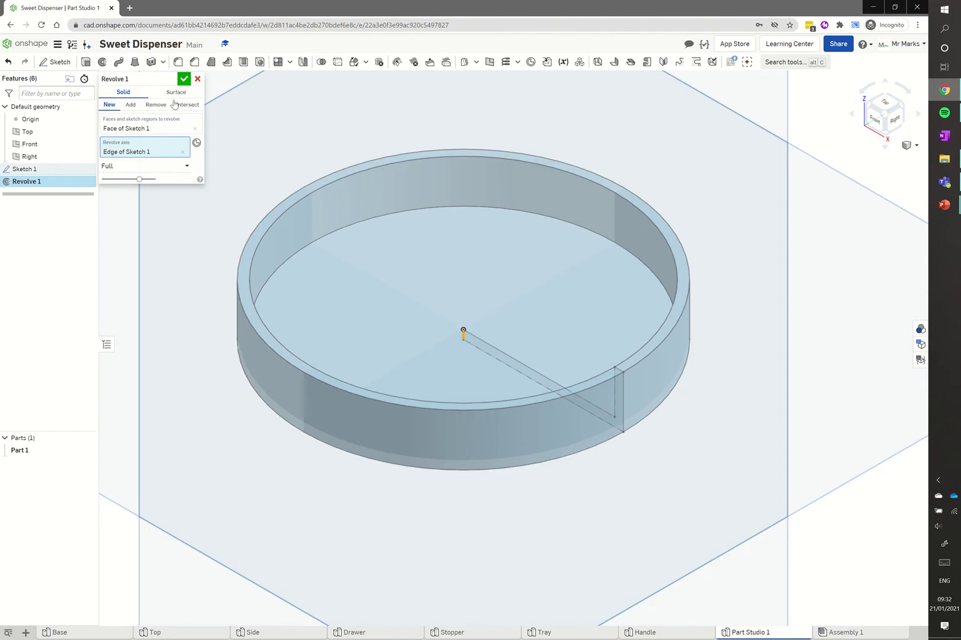
# Step: Accept Revolve 1, creating the shallow round tray as Part 1
pyautogui.click(183, 79)
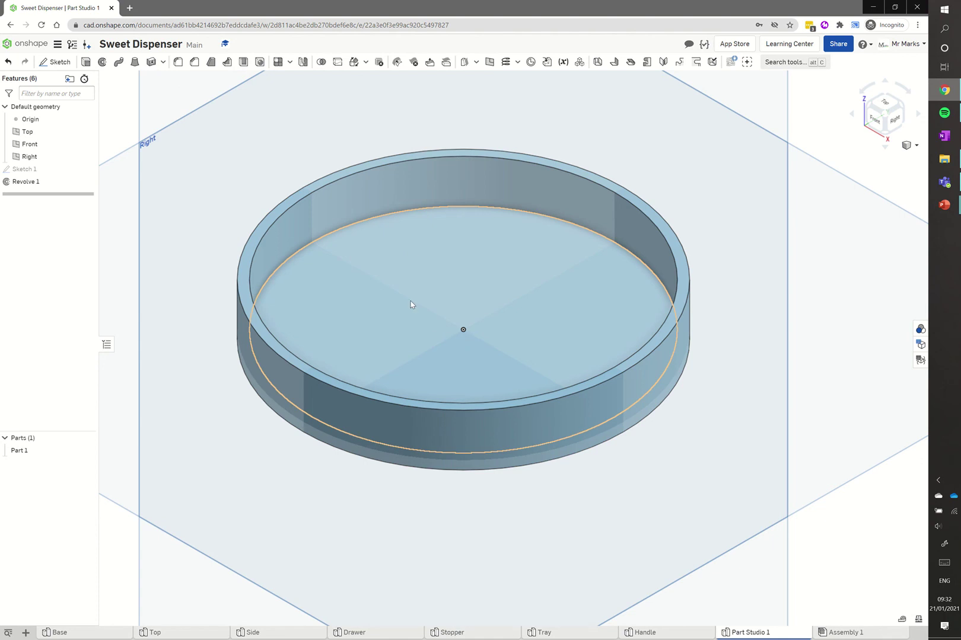
# Step: Start Sketch 2 on the lid's inner floor face, viewed from the top
pyautogui.click(60, 62)
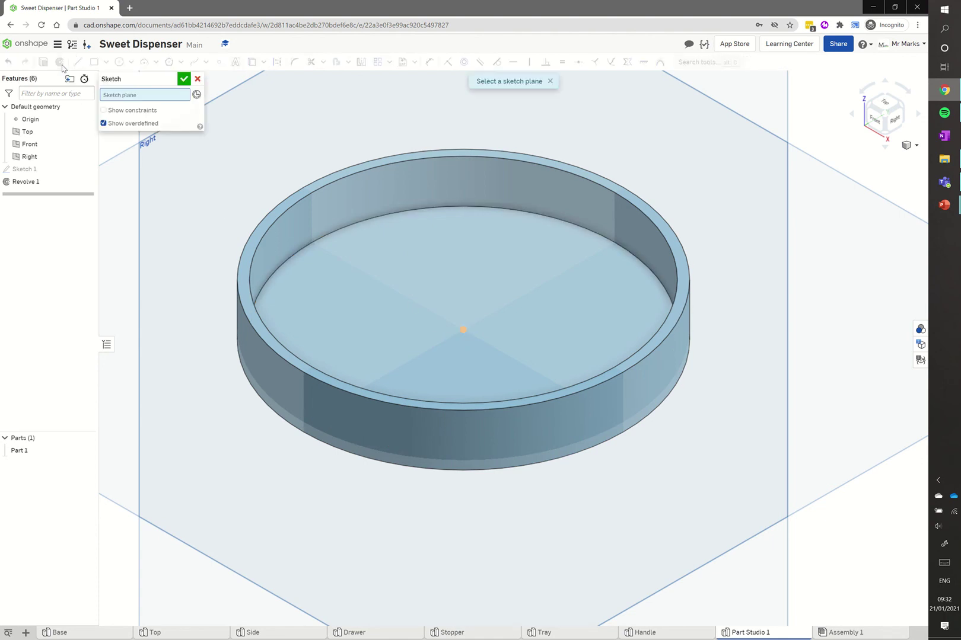
pyautogui.click(450, 290)
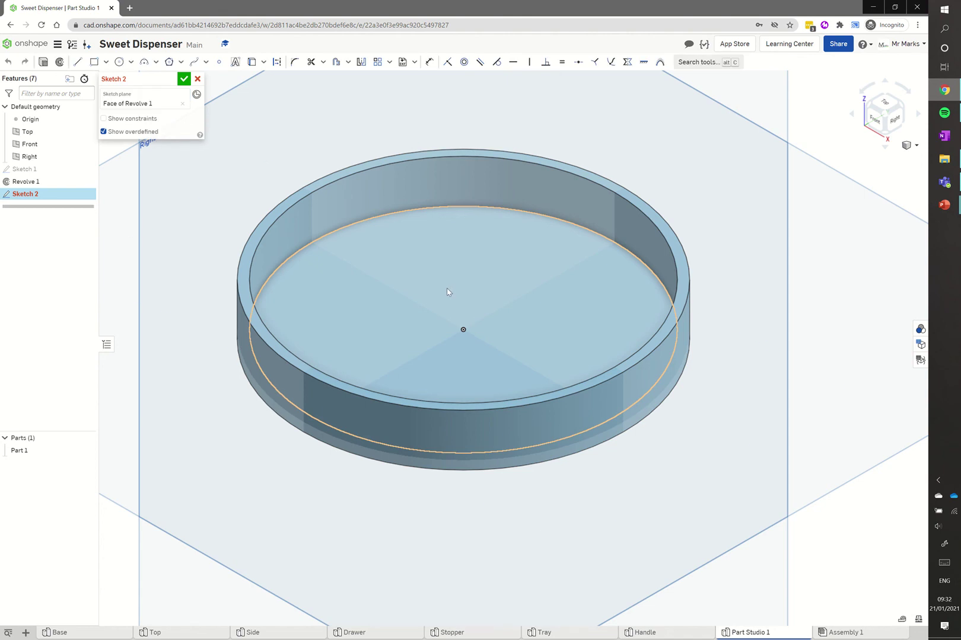
pyautogui.click(882, 106)
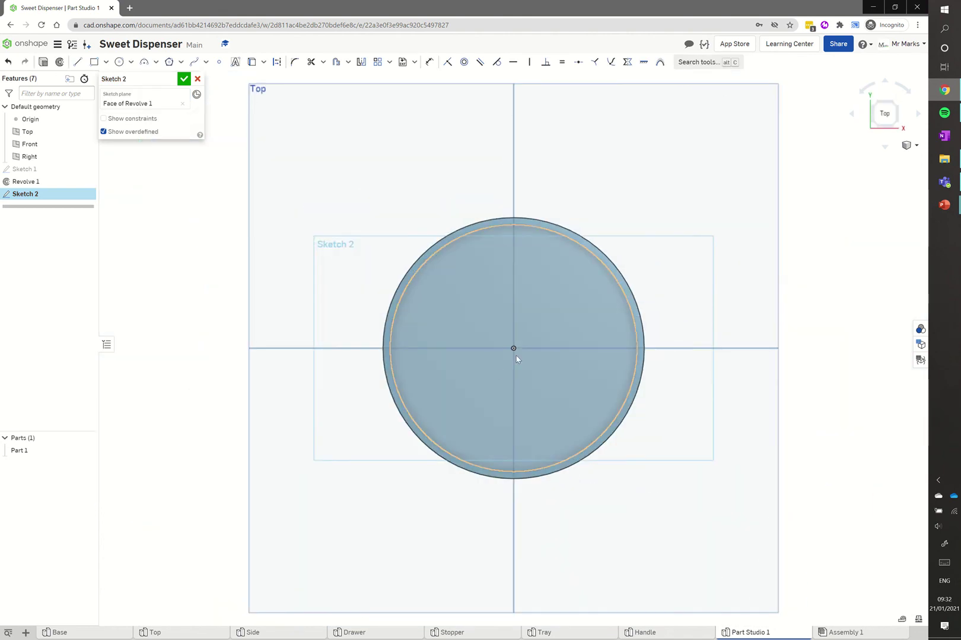
pyautogui.scroll(3, 515, 357)
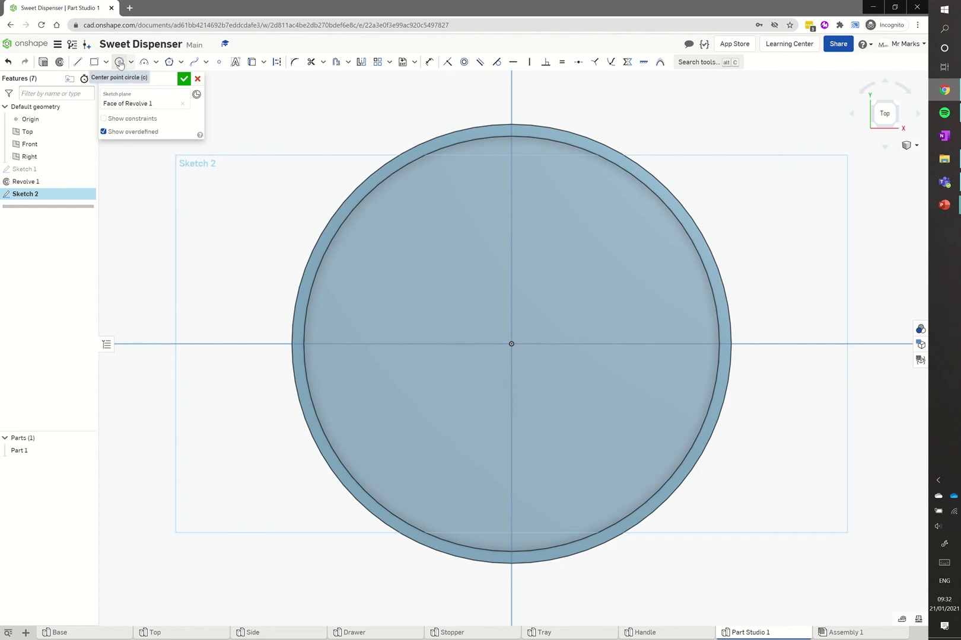
# Step: Draw a circle centred on the origin and dimension it to 30 mm diameter
pyautogui.click(119, 62)
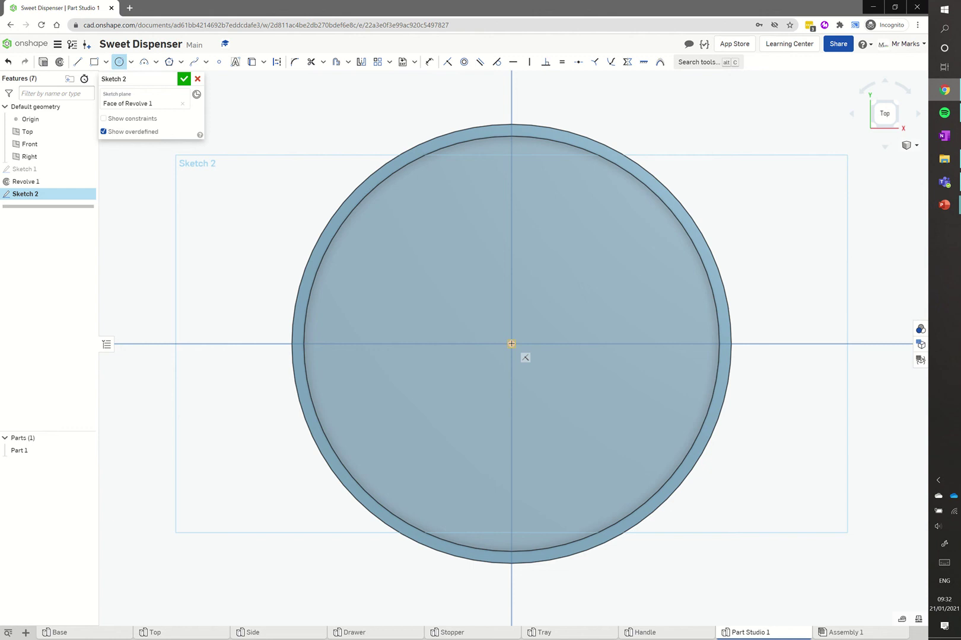
pyautogui.click(518, 337)
pyautogui.click(569, 357)
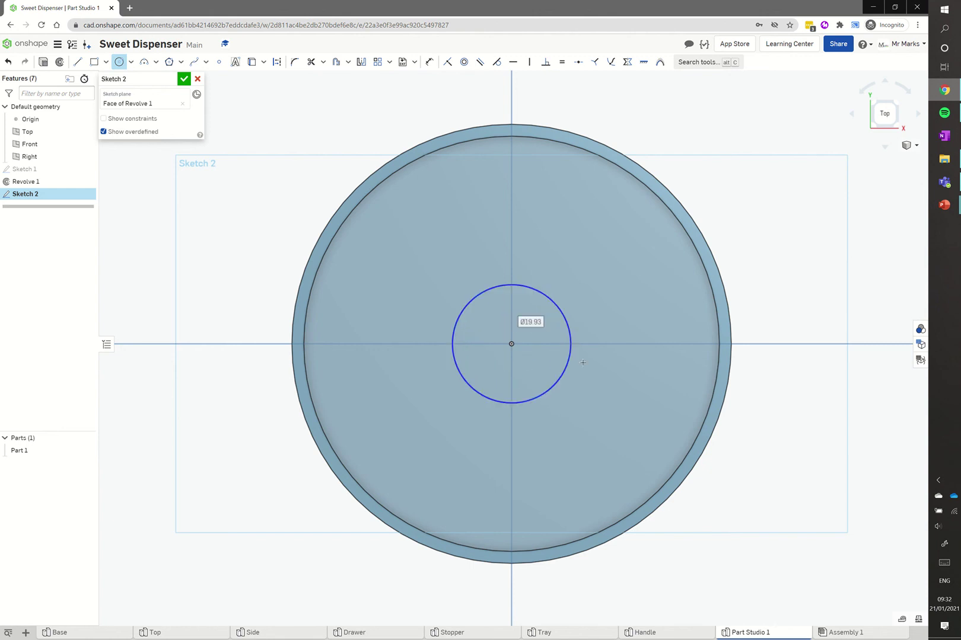
pyautogui.click(426, 63)
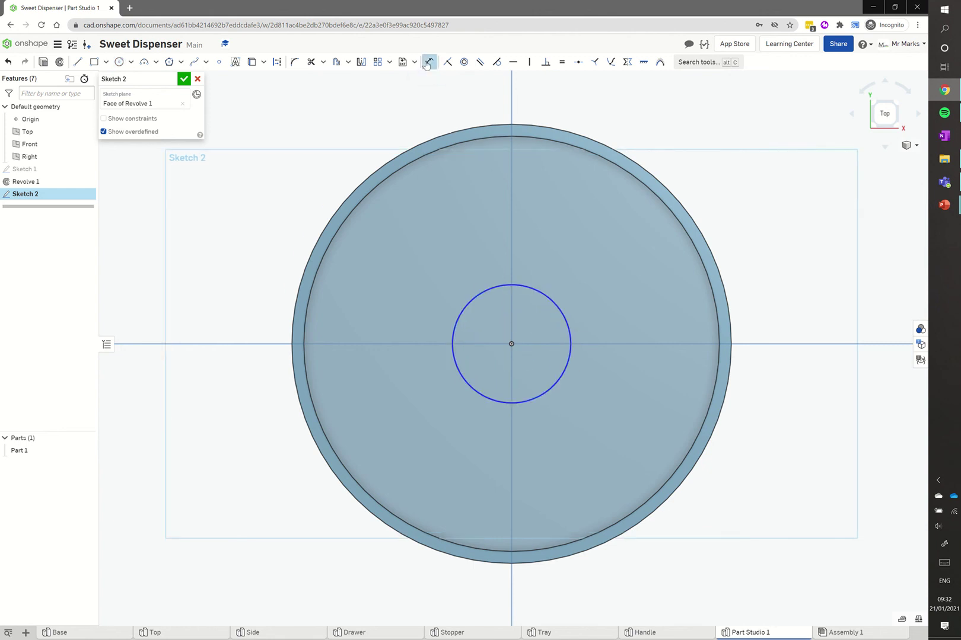
pyautogui.click(537, 291)
pyautogui.click(584, 274)
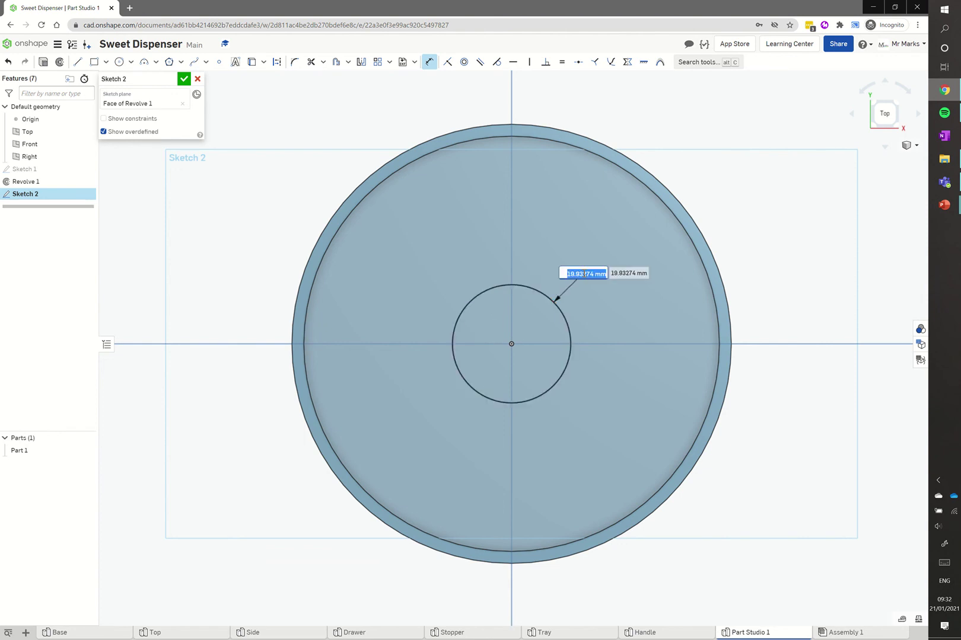
pyautogui.write('30')
pyautogui.press('Return')
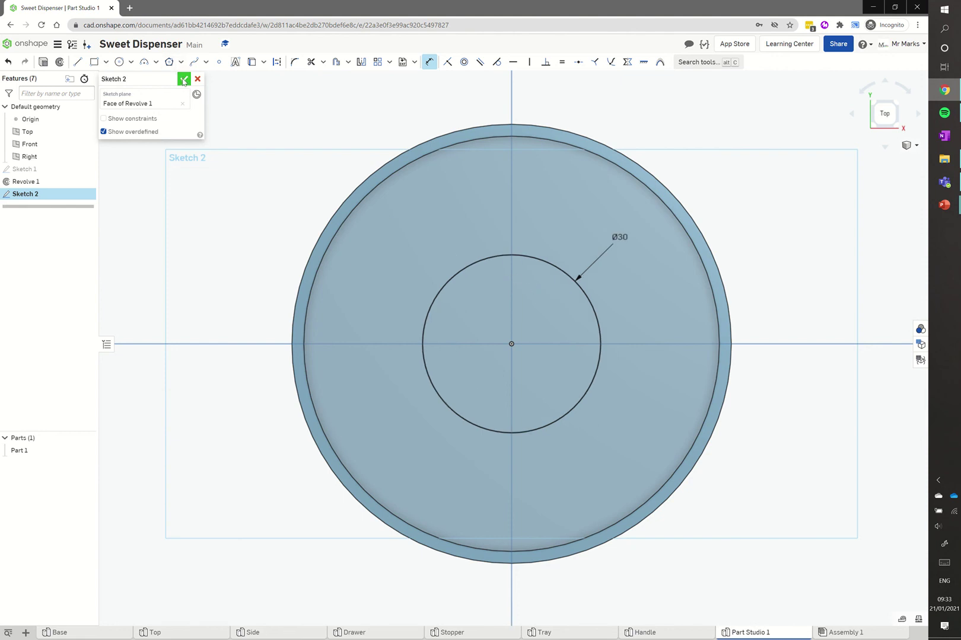
# Step: Finish Sketch 2 and switch to an isometric view
pyautogui.click(183, 79)
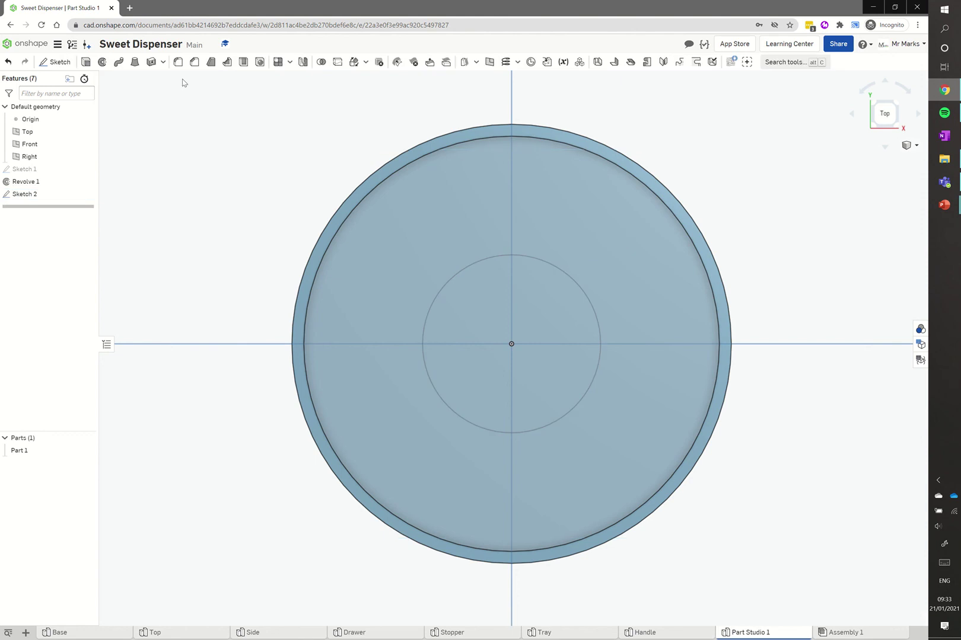
pyautogui.click(913, 146)
pyautogui.click(870, 161)
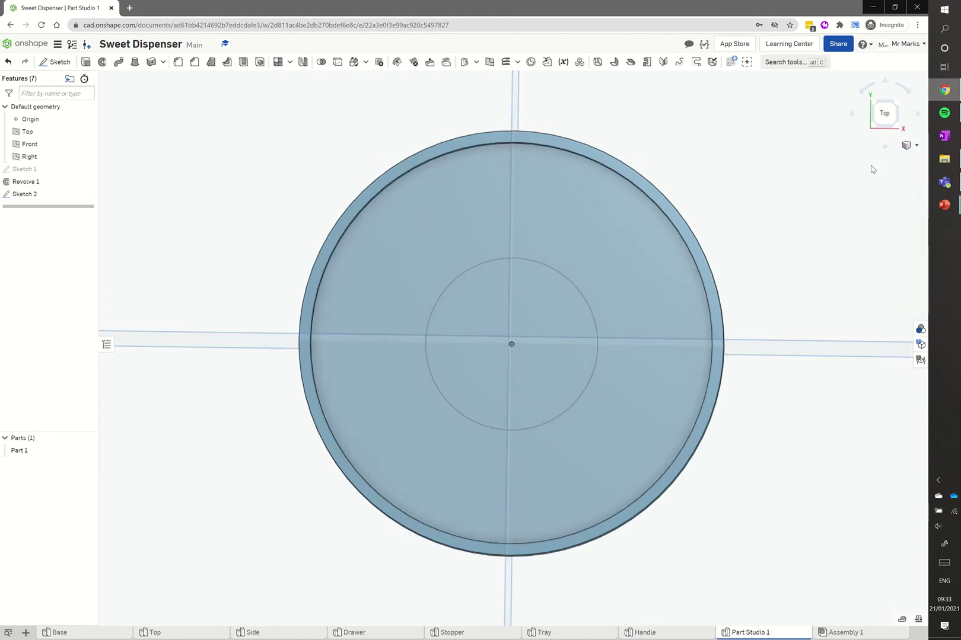
pyautogui.scroll(10, 515, 350)
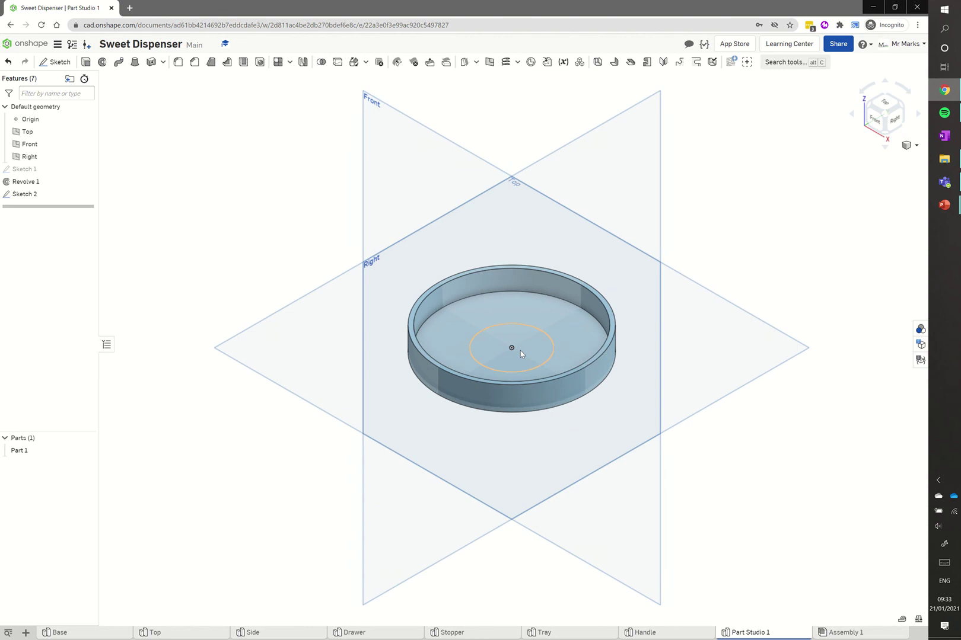
# Step: Cut the 30 mm circle through the tray floor with a Remove extrude
pyautogui.click(86, 62)
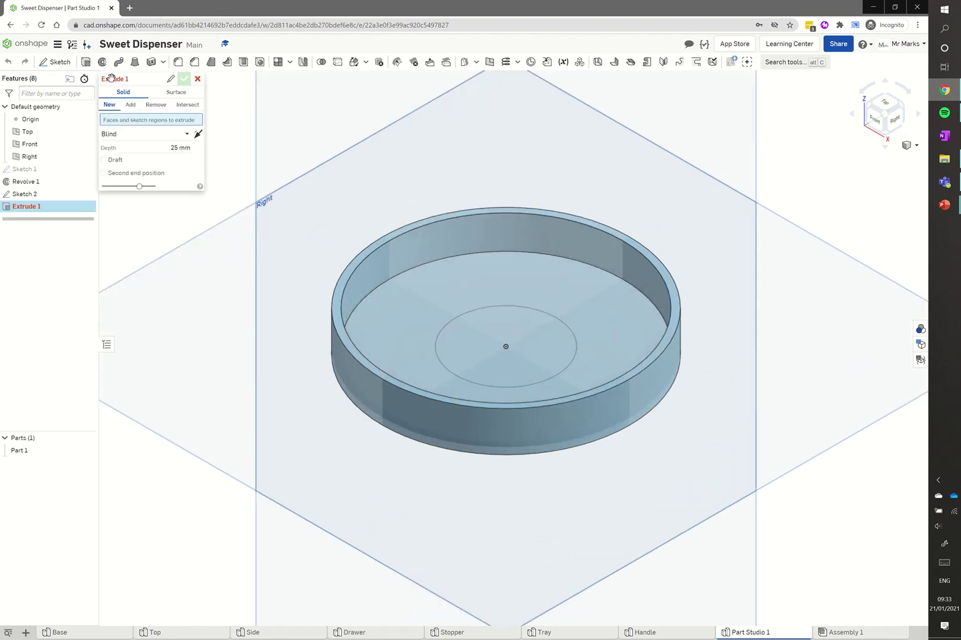
pyautogui.click(162, 108)
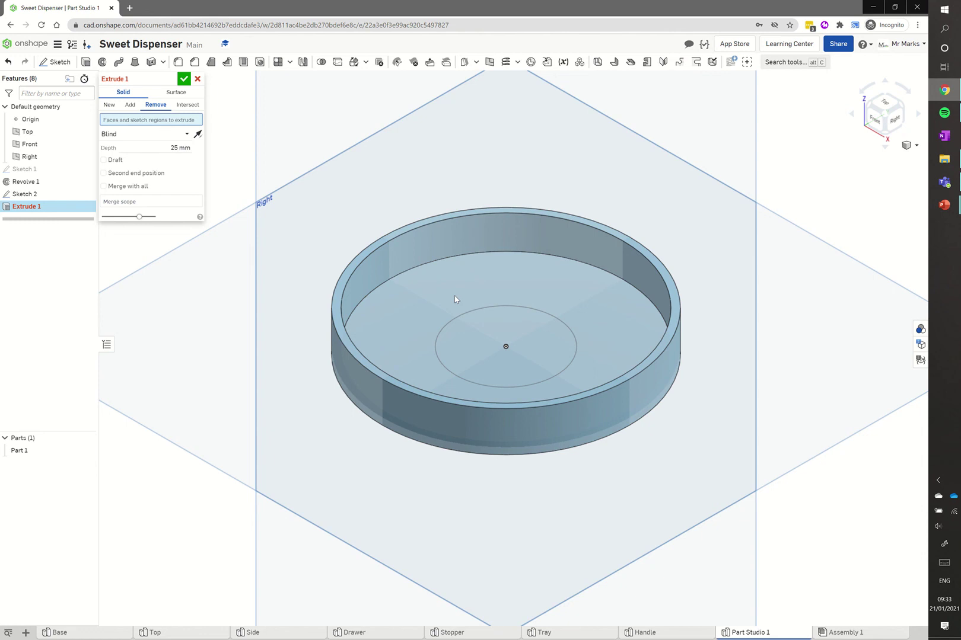
pyautogui.click(485, 334)
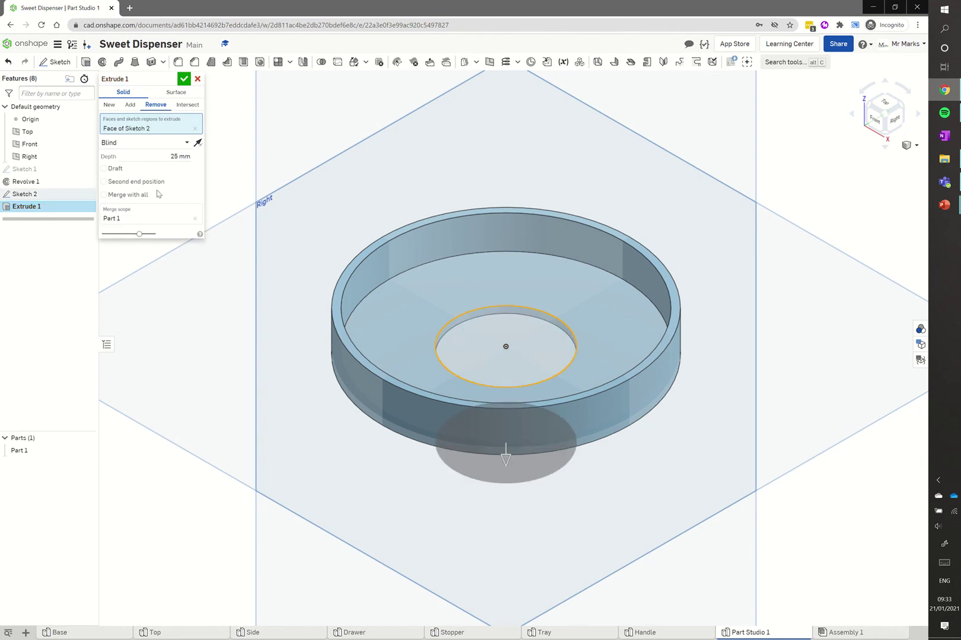
pyautogui.click(172, 157)
pyautogui.click(184, 79)
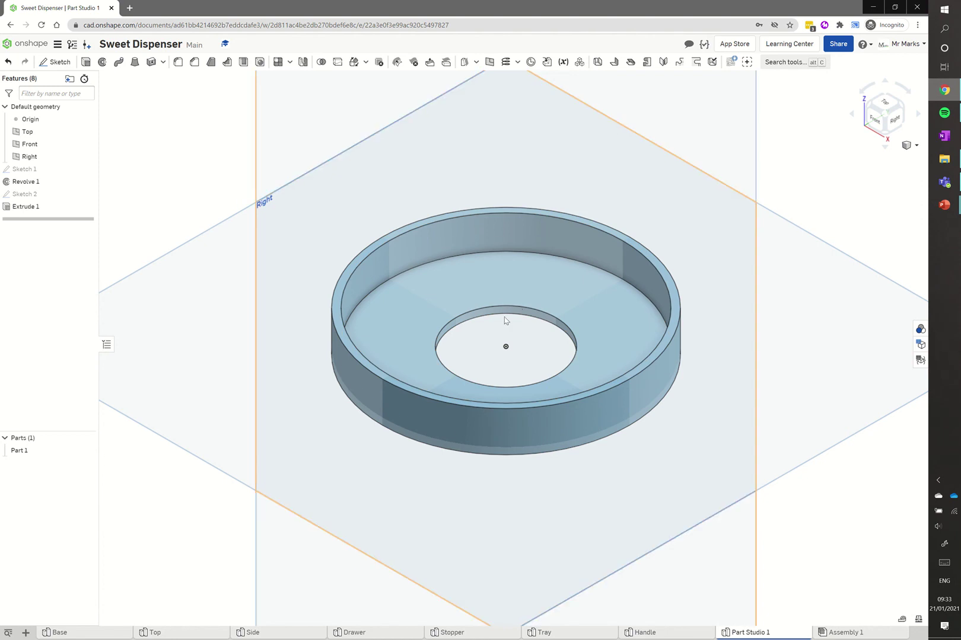
# Step: Fillet the top outer edge and an underside outer edge with a 1 mm radius
pyautogui.click(178, 63)
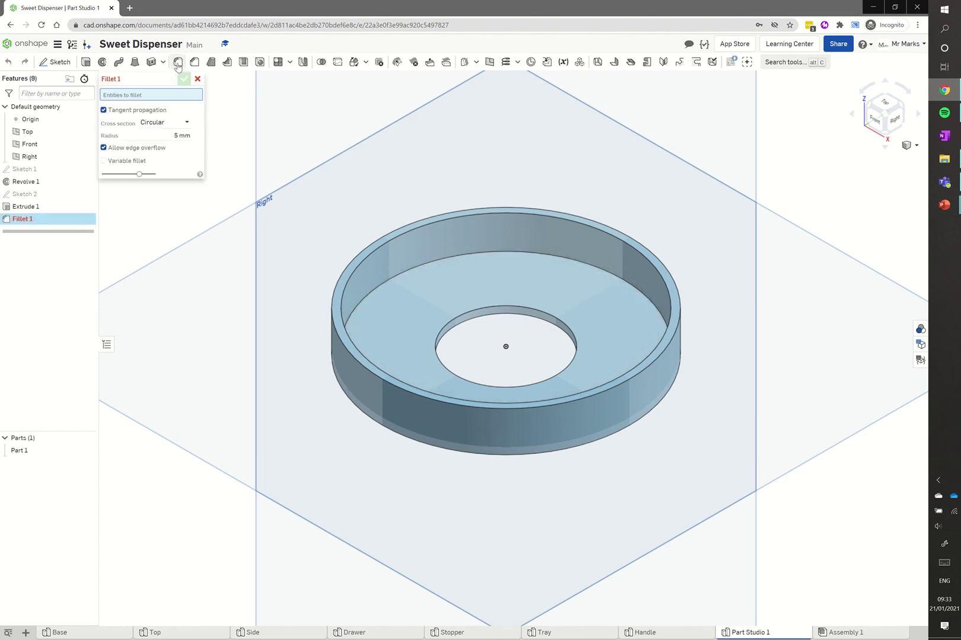
pyautogui.click(176, 135)
pyautogui.write('1')
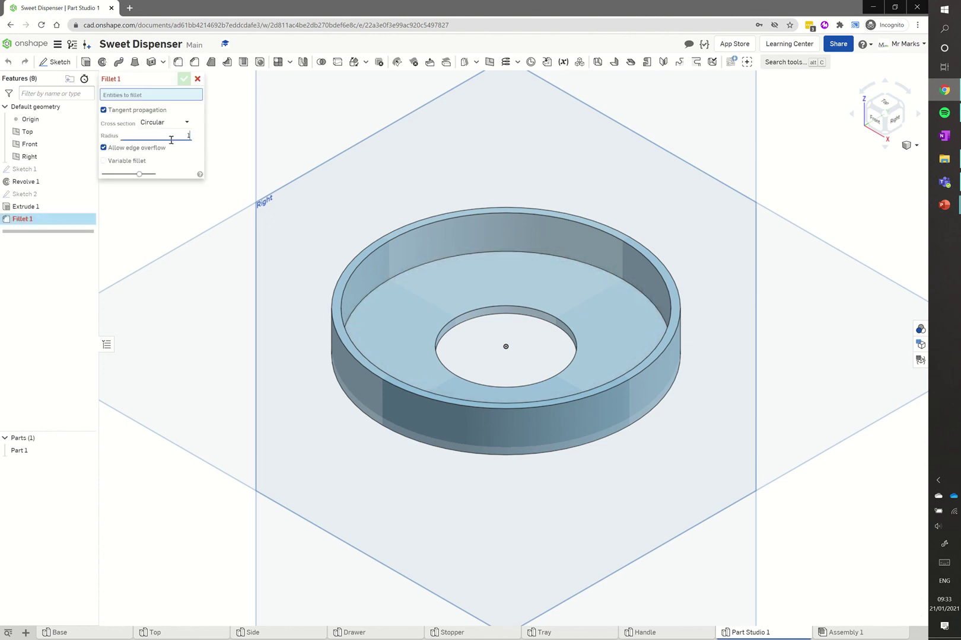
pyautogui.click(332, 308)
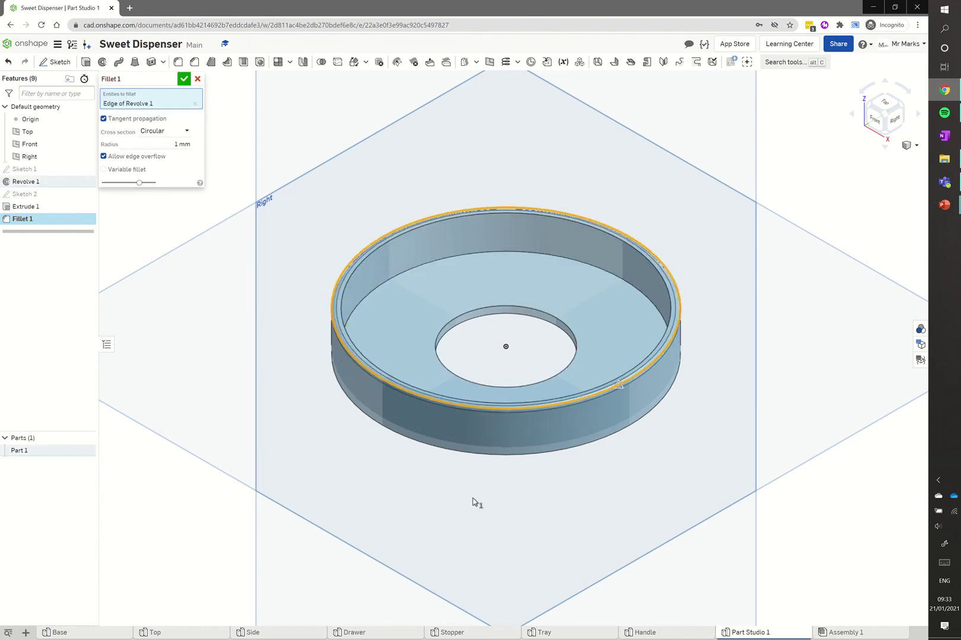
pyautogui.moveTo(473, 501); pyautogui.dragTo(431, 300, button='right')
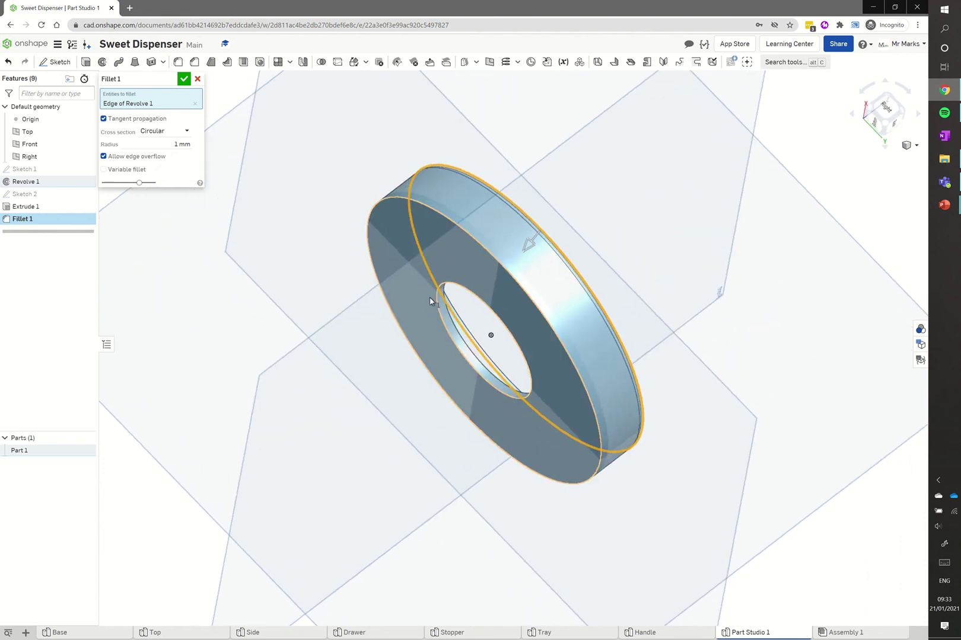
pyautogui.click(385, 204)
pyautogui.moveTo(375, 244); pyautogui.dragTo(388, 303, button='right')
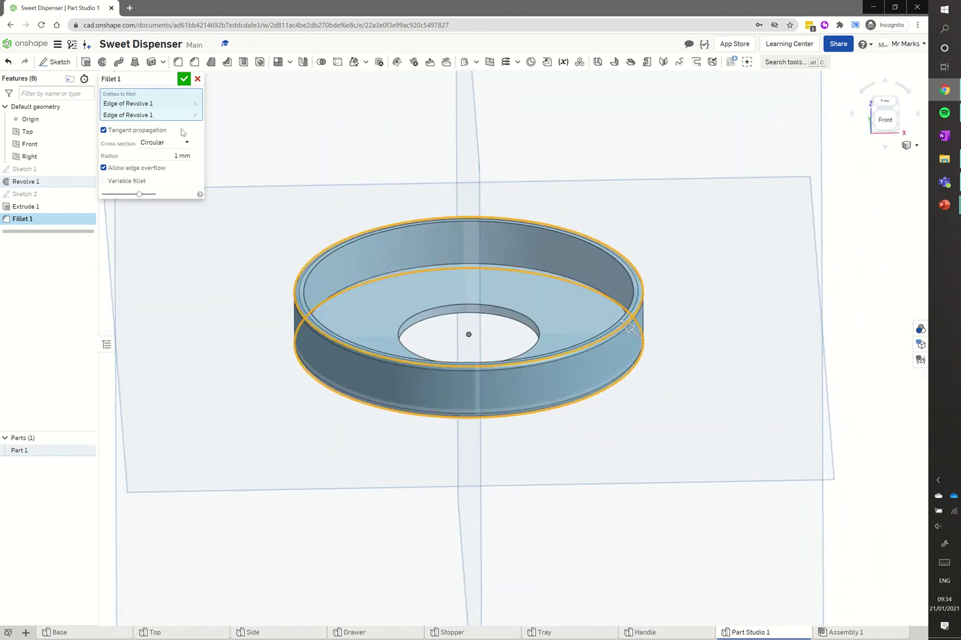
pyautogui.click(184, 79)
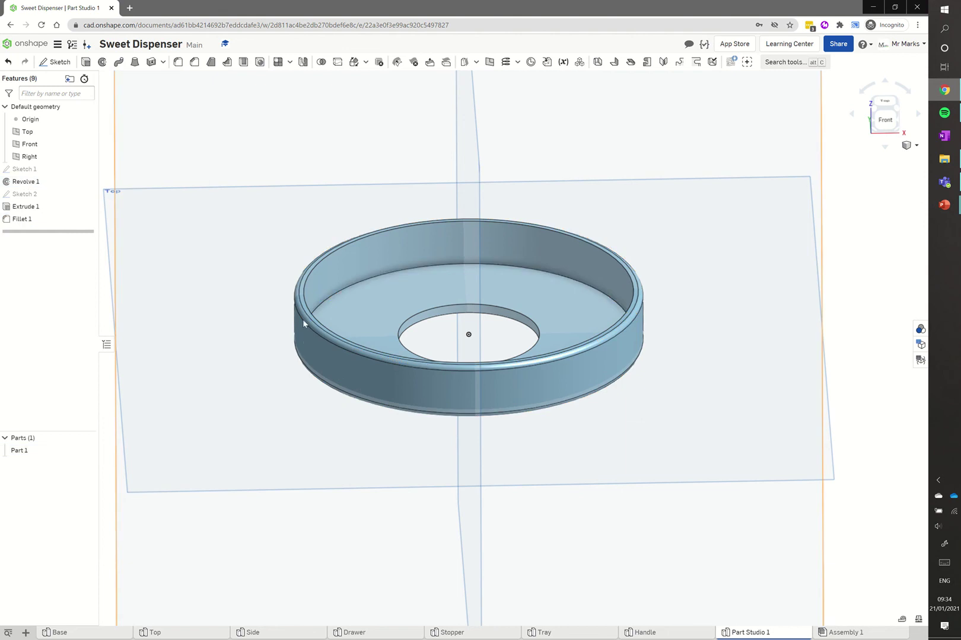
# Step: Rename Part 1 to 'Lid'
pyautogui.rightClick(26, 450)
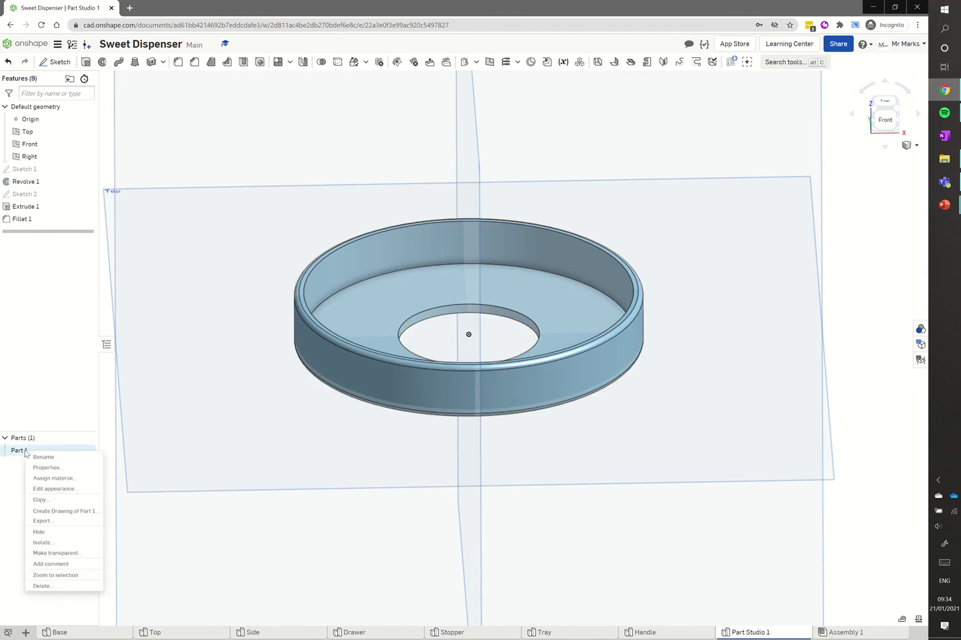
pyautogui.click(50, 457)
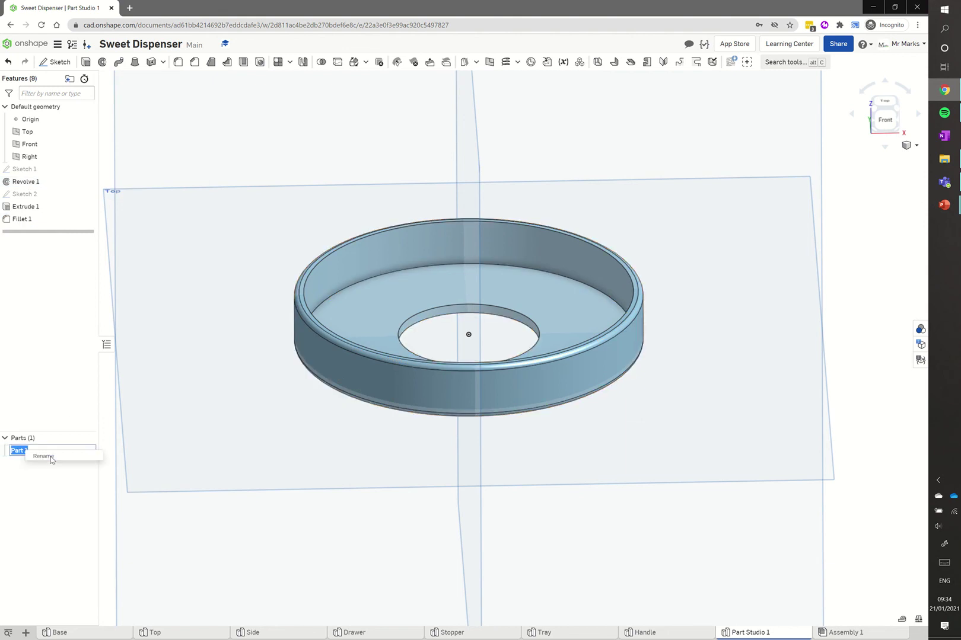
pyautogui.write('Lid')
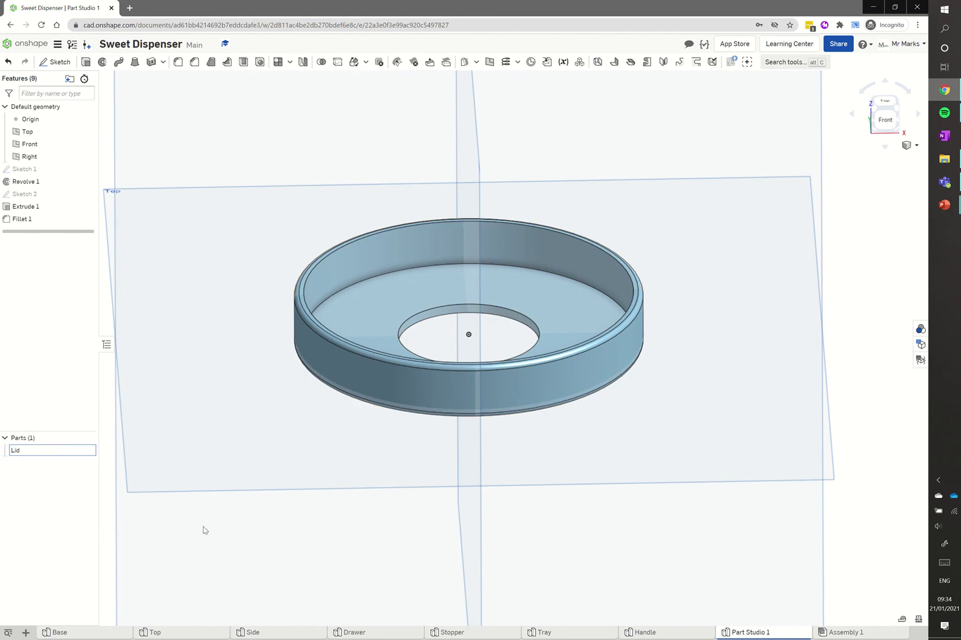
pyautogui.click(313, 550)
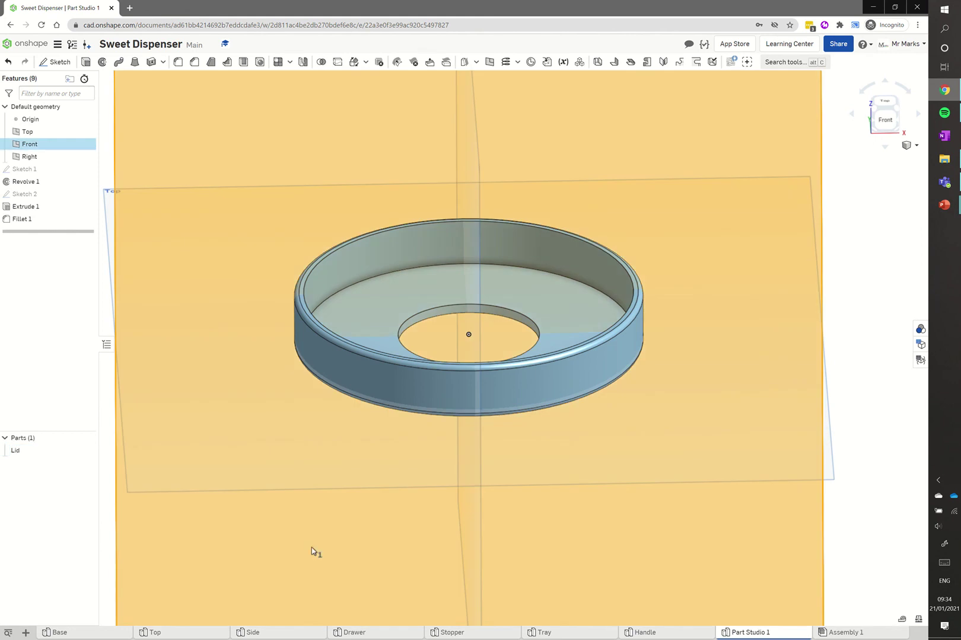
# Step: Rename the Part Studio 1 tab to 'Lid'
pyautogui.rightClick(747, 634)
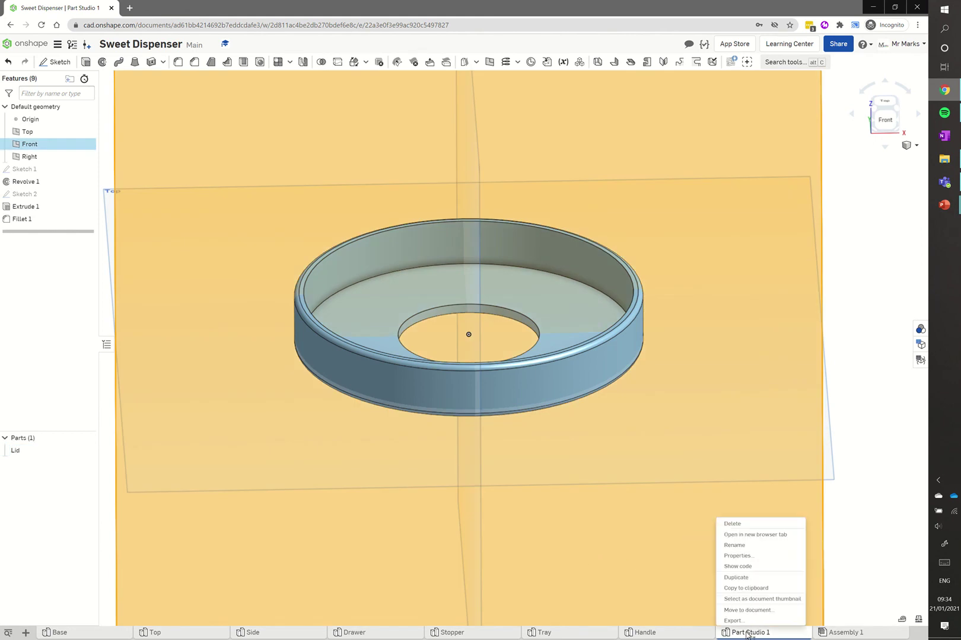
pyautogui.click(746, 546)
pyautogui.write('Li')
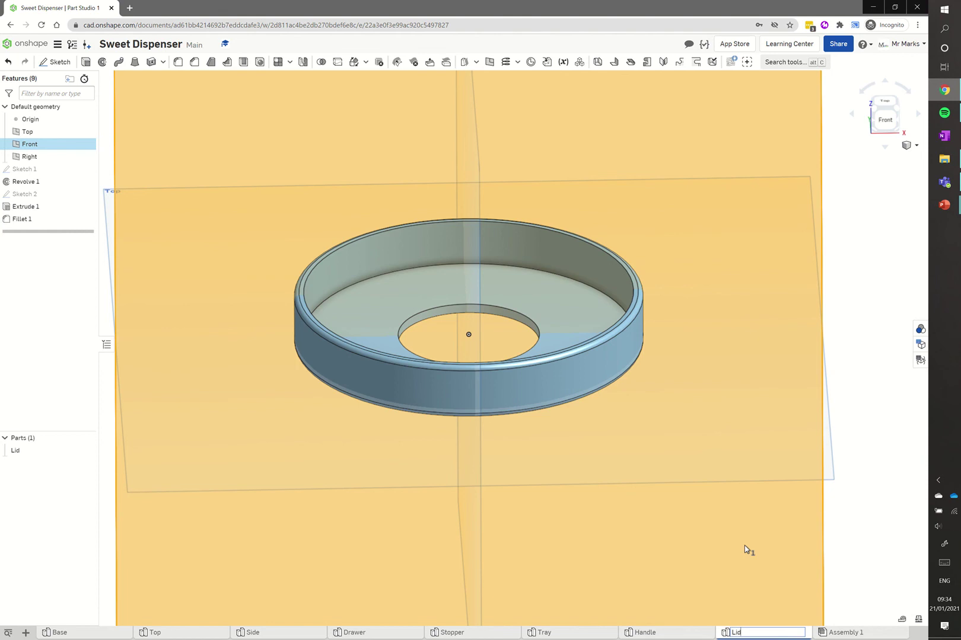
pyautogui.write('d')
pyautogui.click(744, 549)
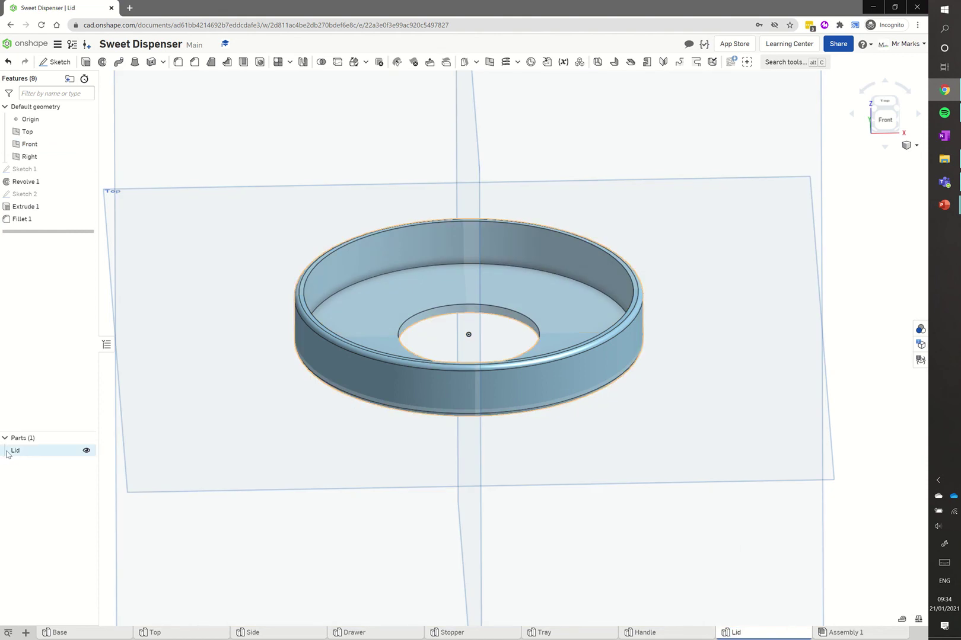
# Step: Give the Lid part the purple 7D168E appearance
pyautogui.rightClick(8, 454)
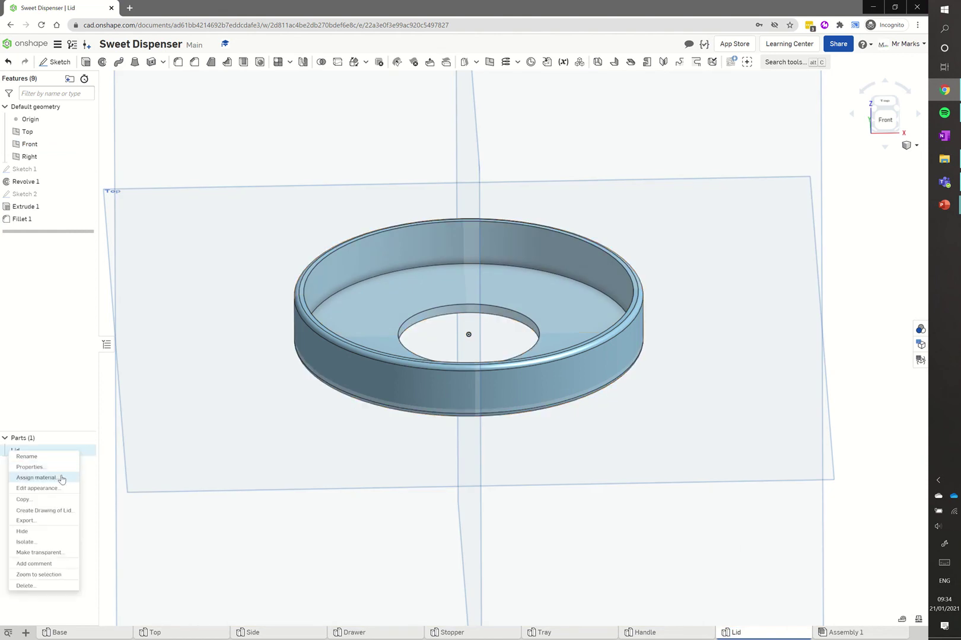
pyautogui.click(47, 488)
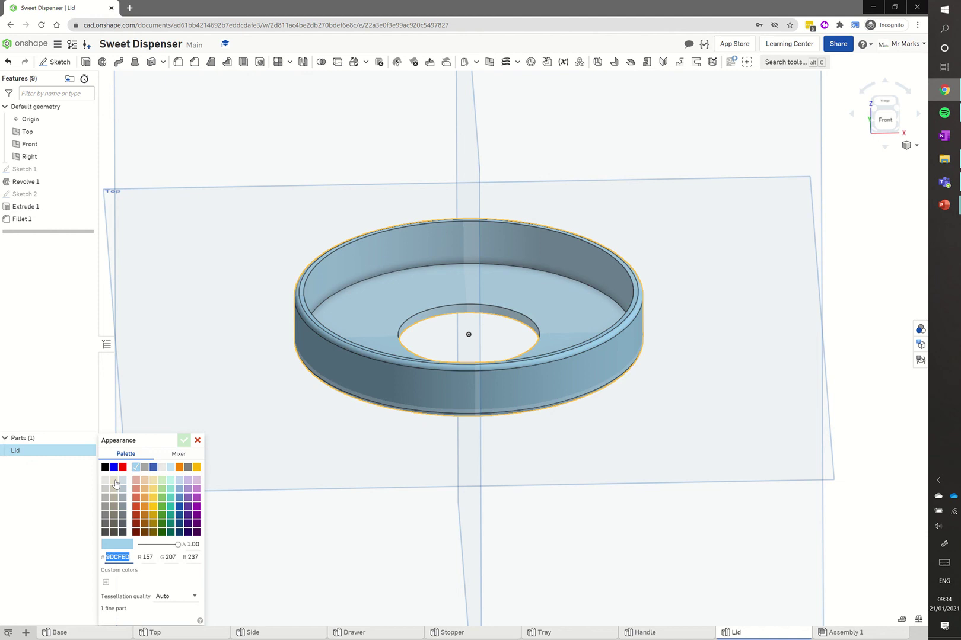
pyautogui.click(196, 514)
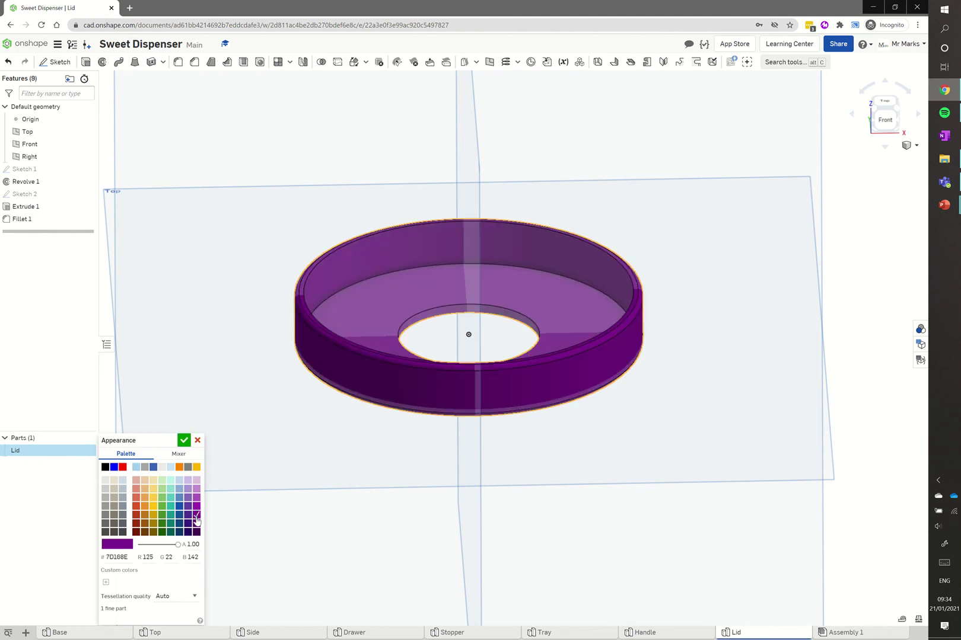
pyautogui.click(184, 441)
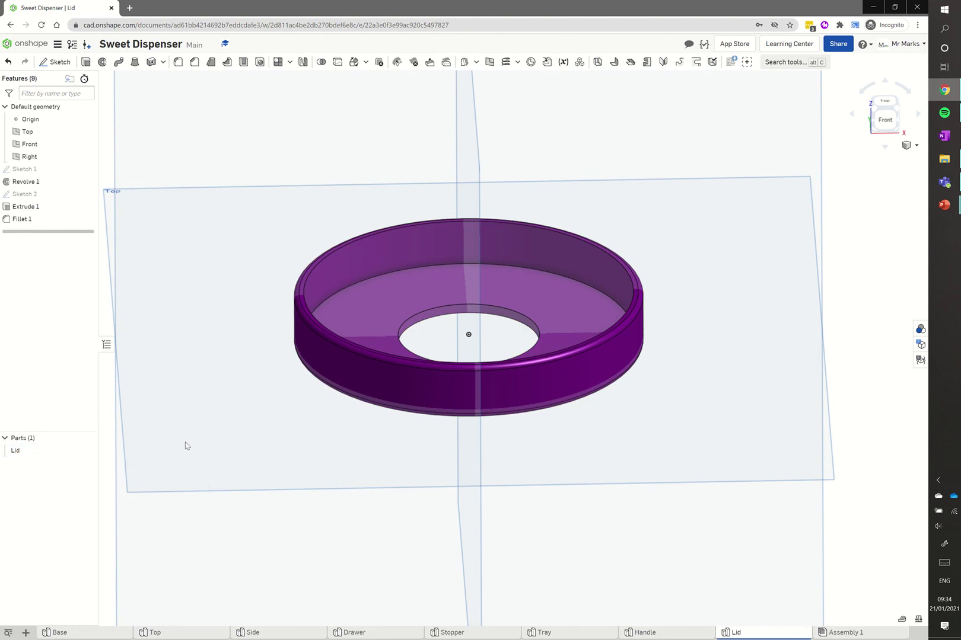